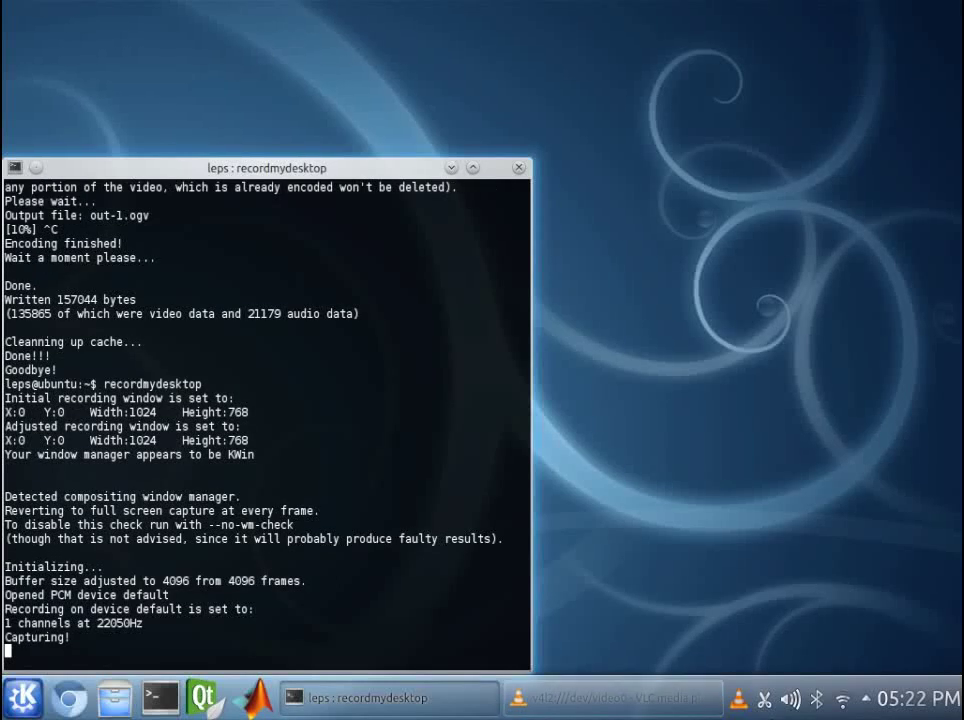
Set the webcam window aside and open the recent Kino project in Qt Creator.
left_click(700, 705)
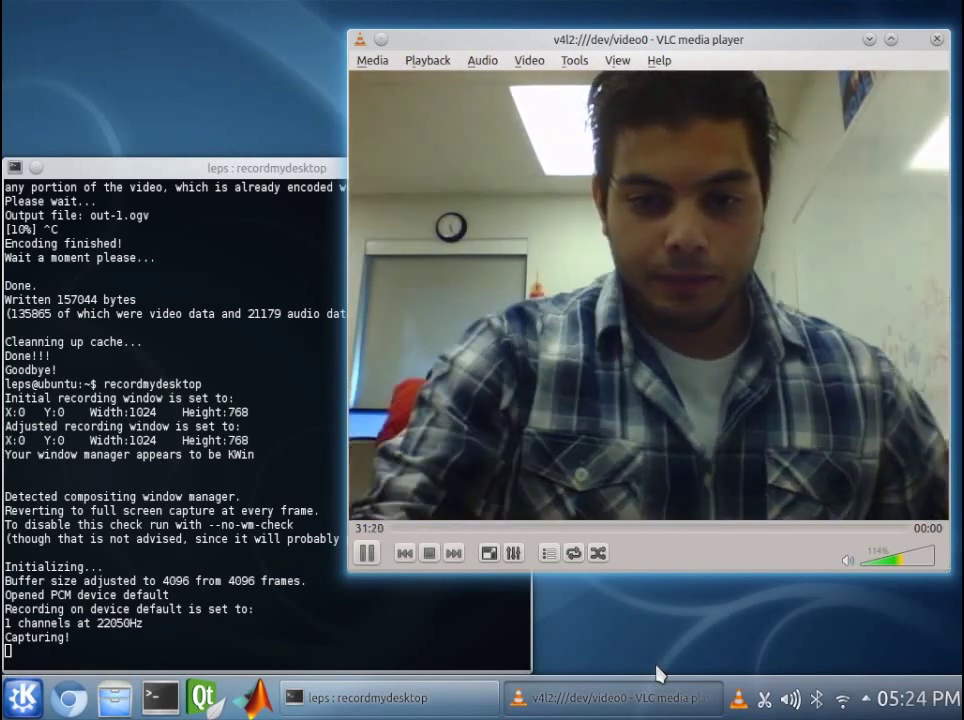
left_click(626, 706)
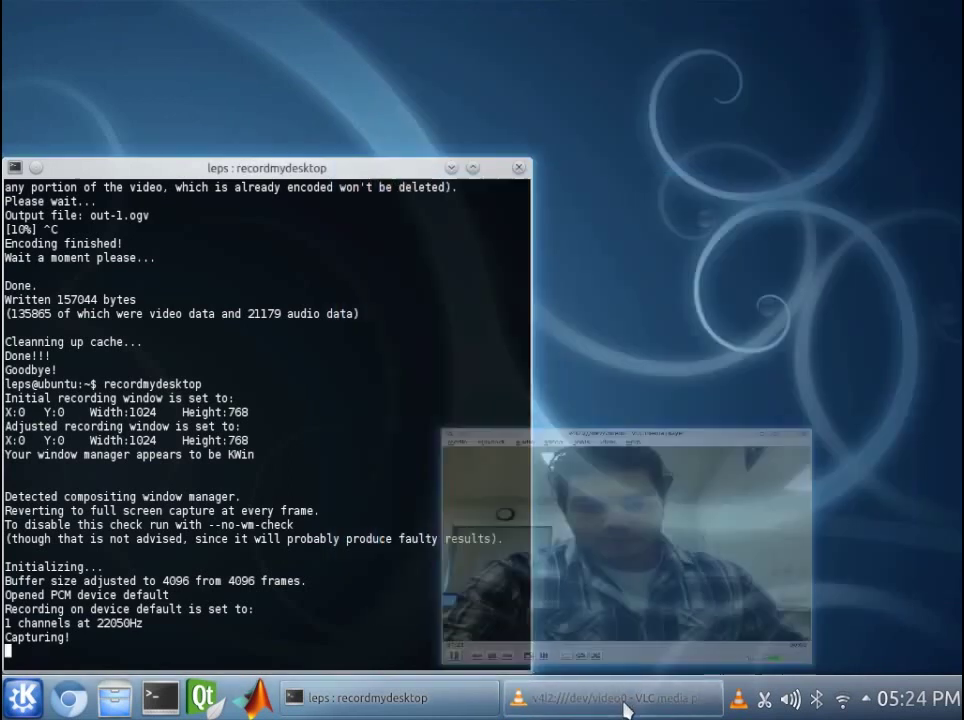
left_click(204, 698)
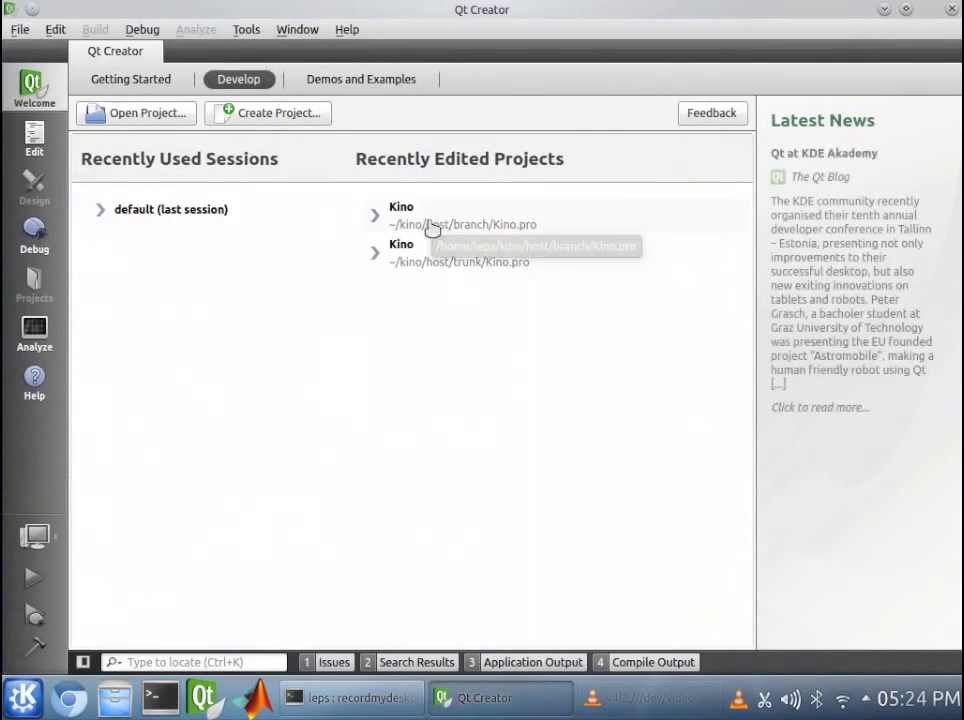
left_click(431, 224)
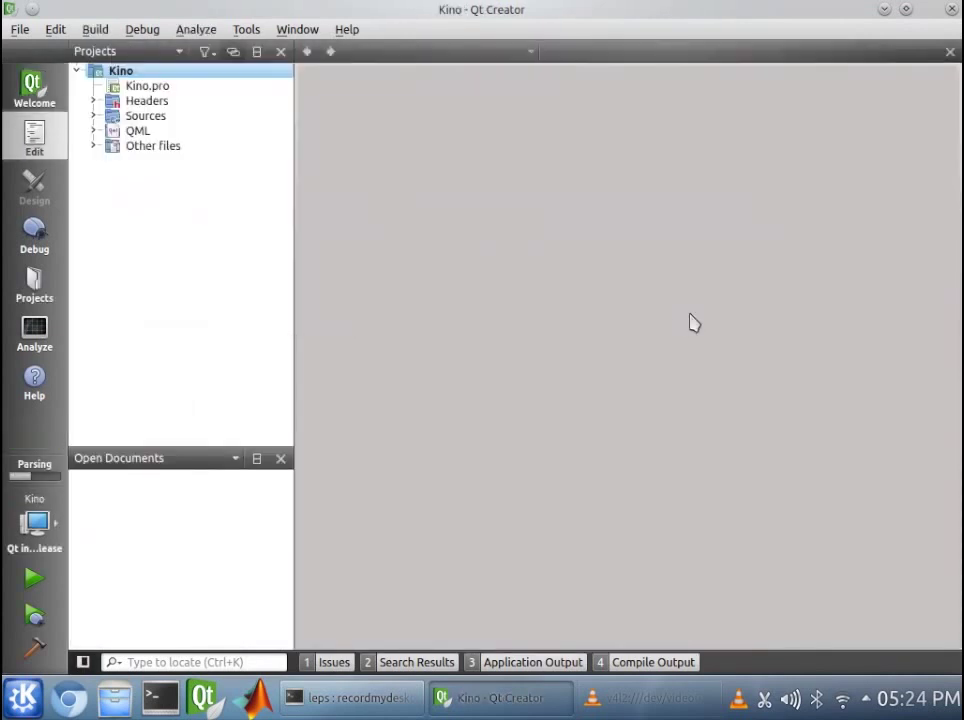
Look over the project's version-control menu without choosing anything, then build and run Kino.
left_click(244, 31)
mouse_move(260, 195)
left_click(710, 409)
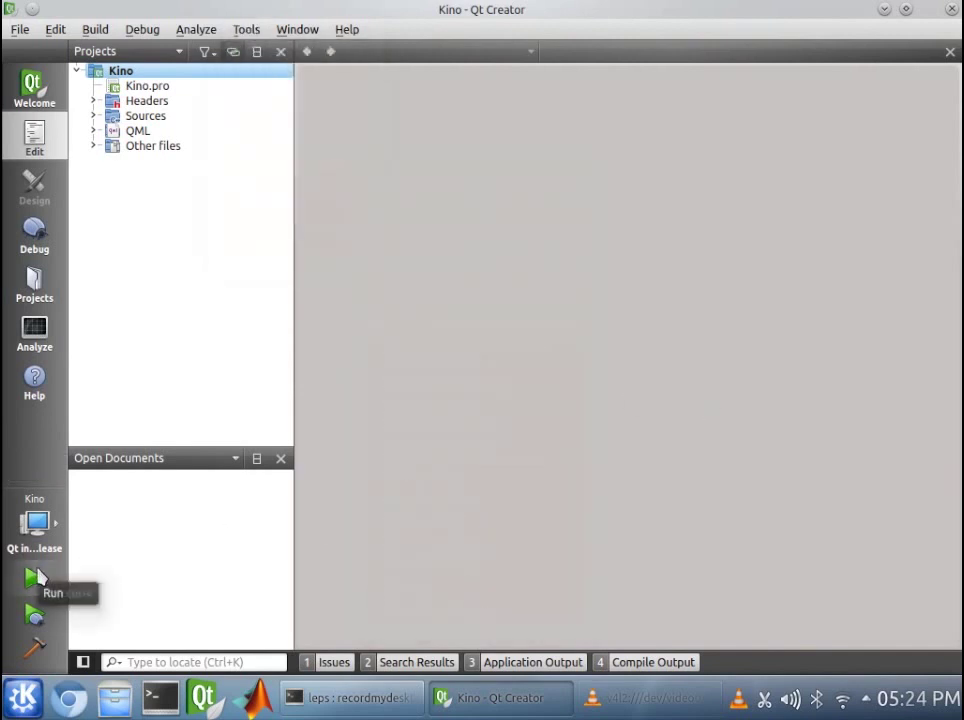
left_click(36, 578)
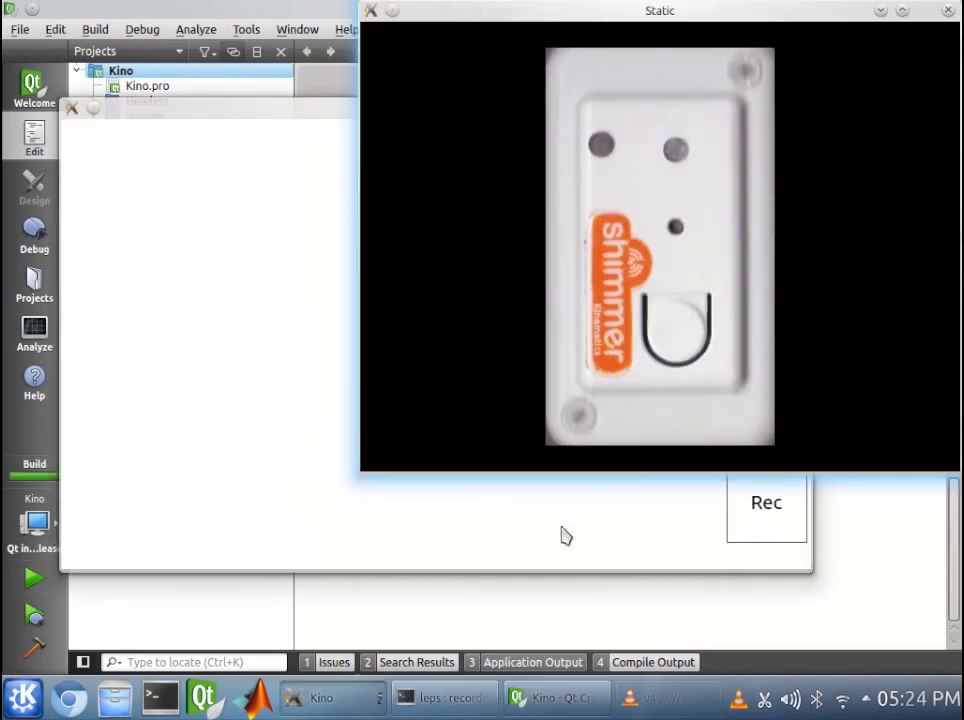
Move the 3-D mote view aside and connect Kino to the RN42-09A5 mote.
left_click_drag(771, 16, 667, 123)
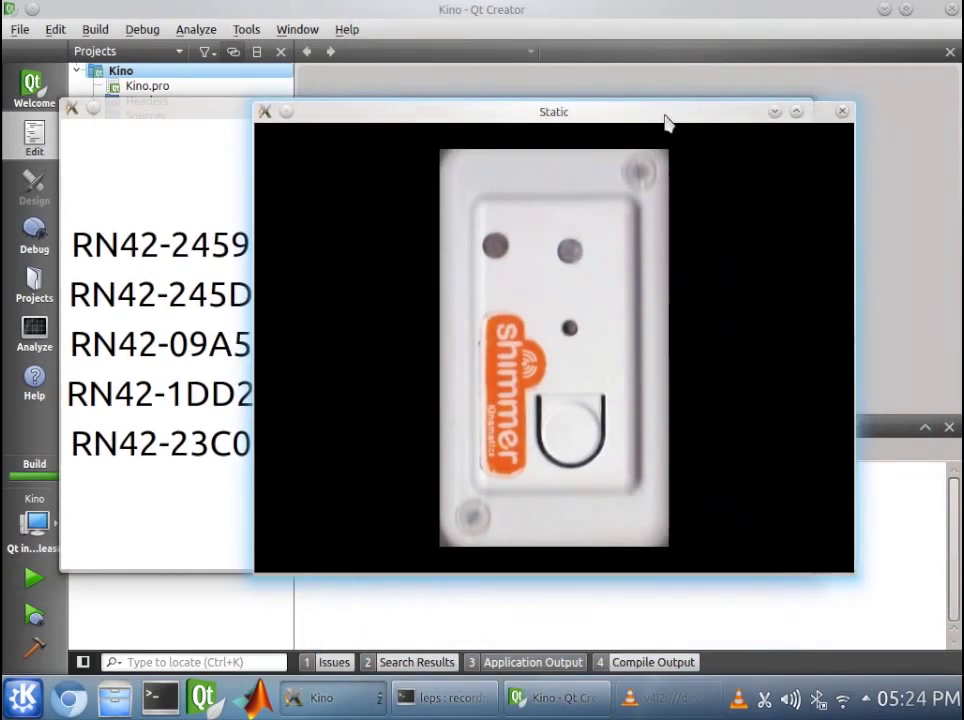
left_click(776, 112)
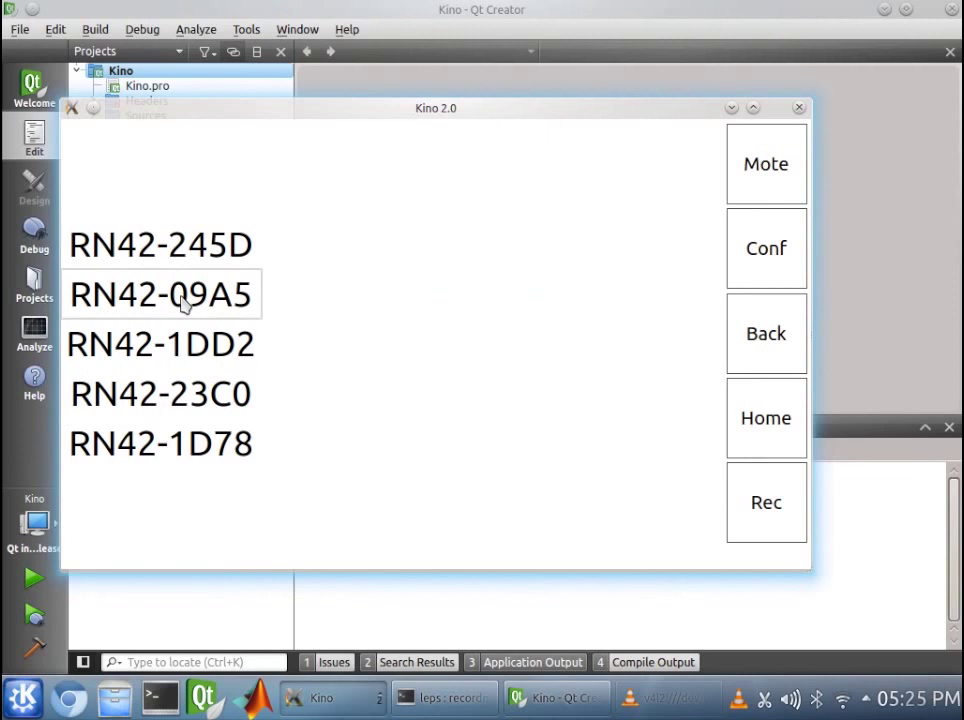
left_click(185, 305)
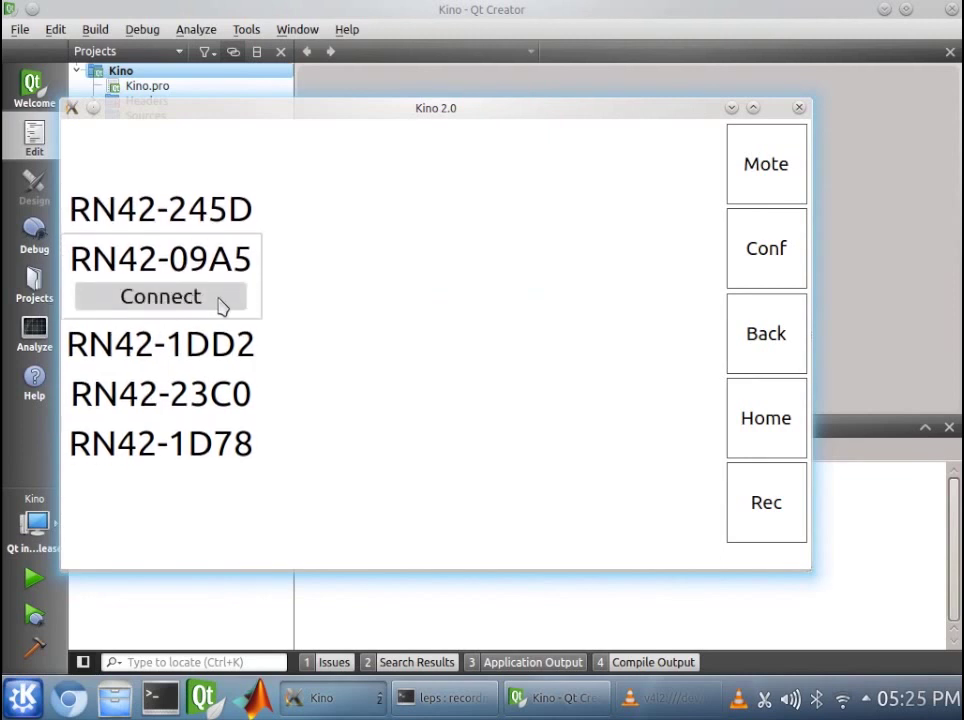
left_click(222, 302)
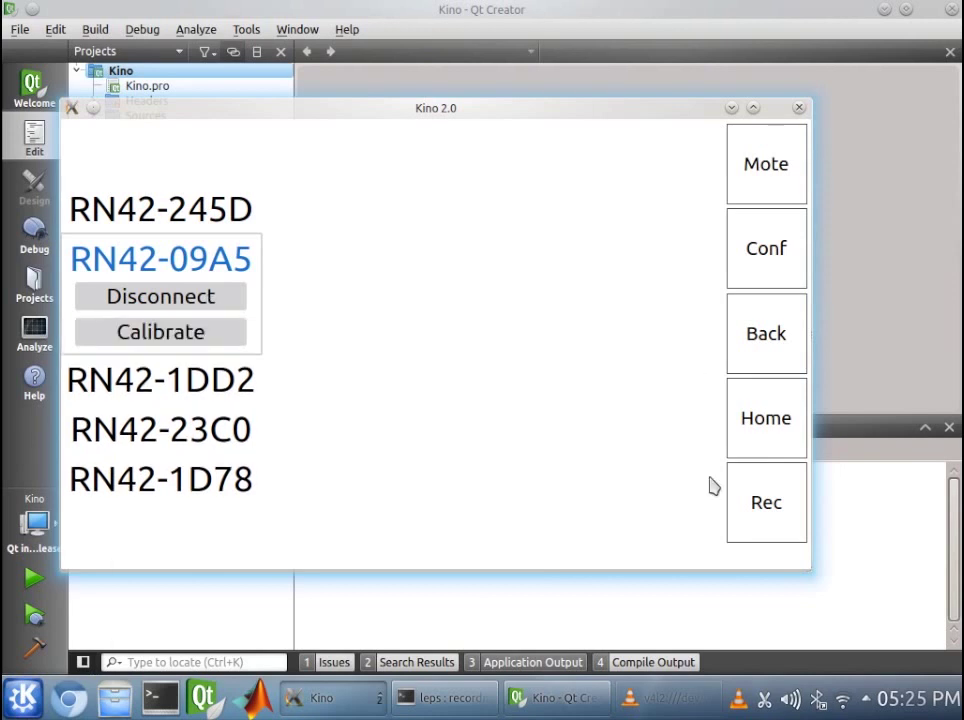
Place the 3-D mote view on the left and bring the VLC webcam window forward.
mouse_move(420, 577)
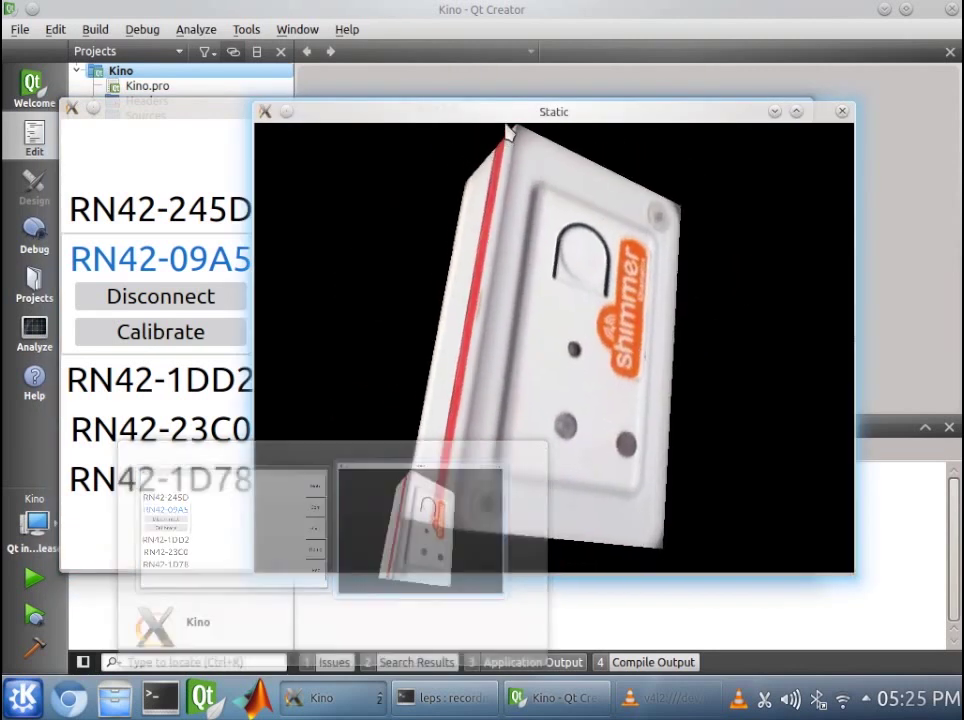
left_click_drag(504, 120, 200, 108)
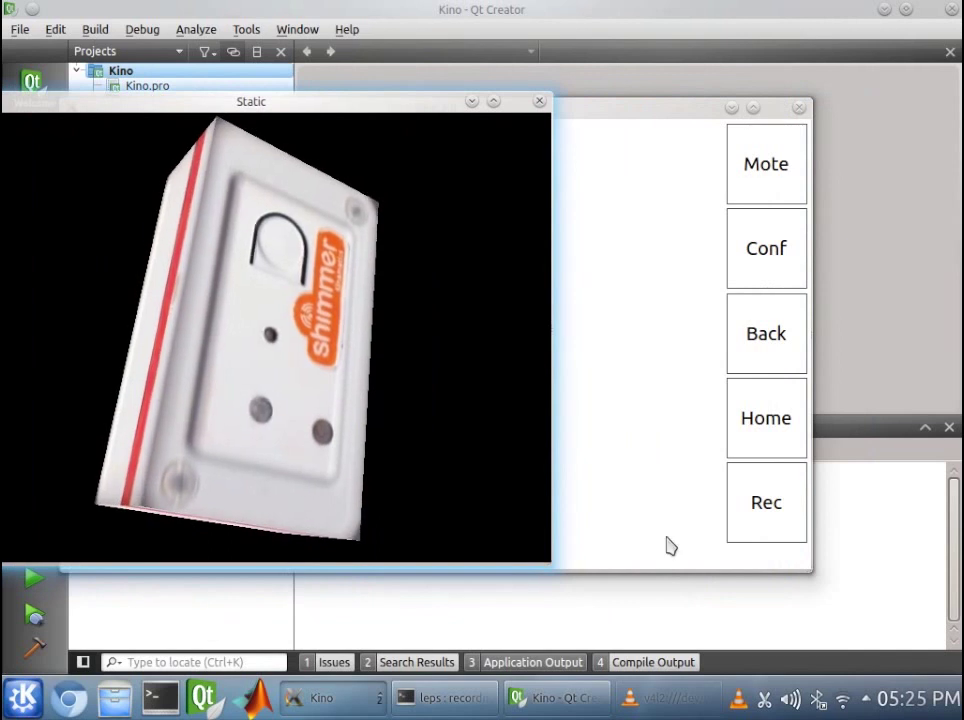
left_click(668, 697)
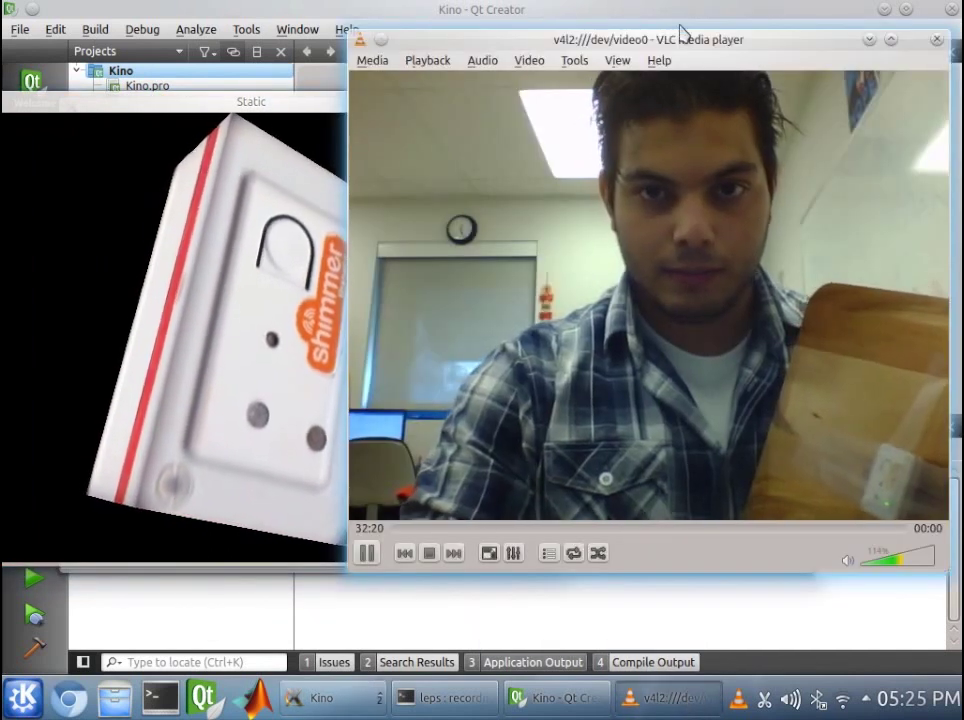
left_click_drag(680, 33, 659, 40)
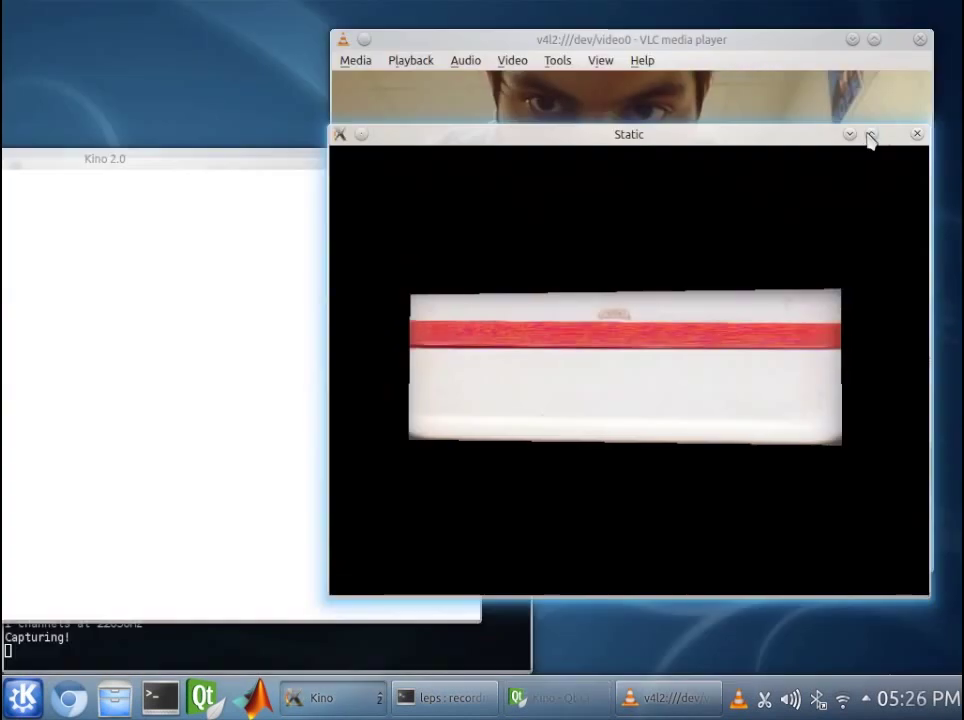
Minimize the 3-D mote view and shift the webcam window right to frame the checkerboard.
left_click(850, 135)
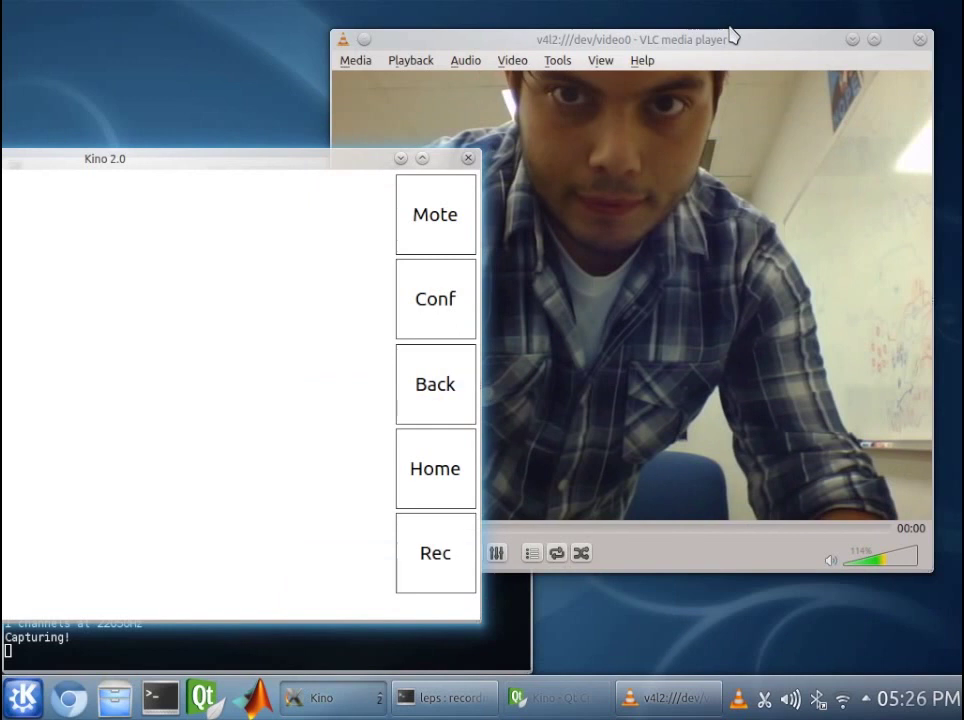
left_click_drag(733, 35, 853, 41)
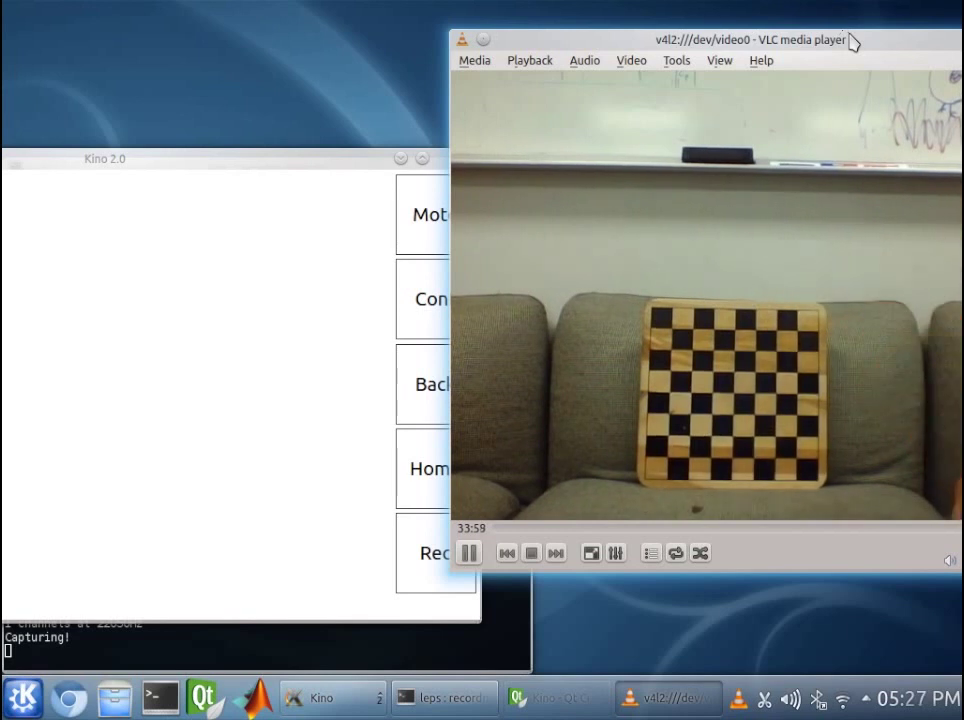
left_click(634, 62)
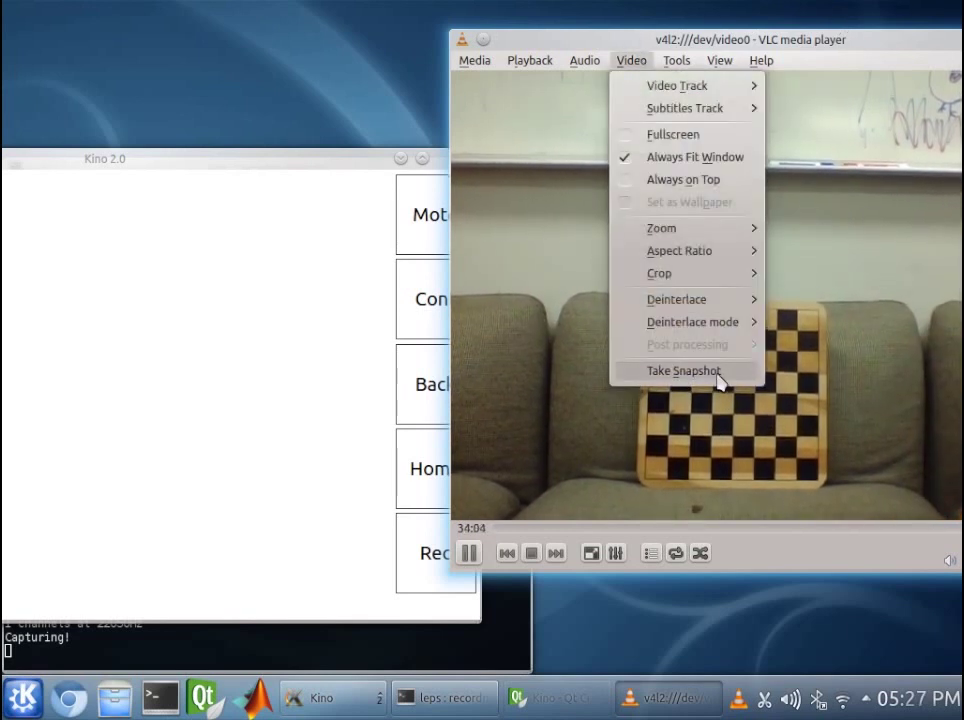
Snapshot the baseline checkerboard in VLC and start Kino recording the mote.
left_click(683, 371)
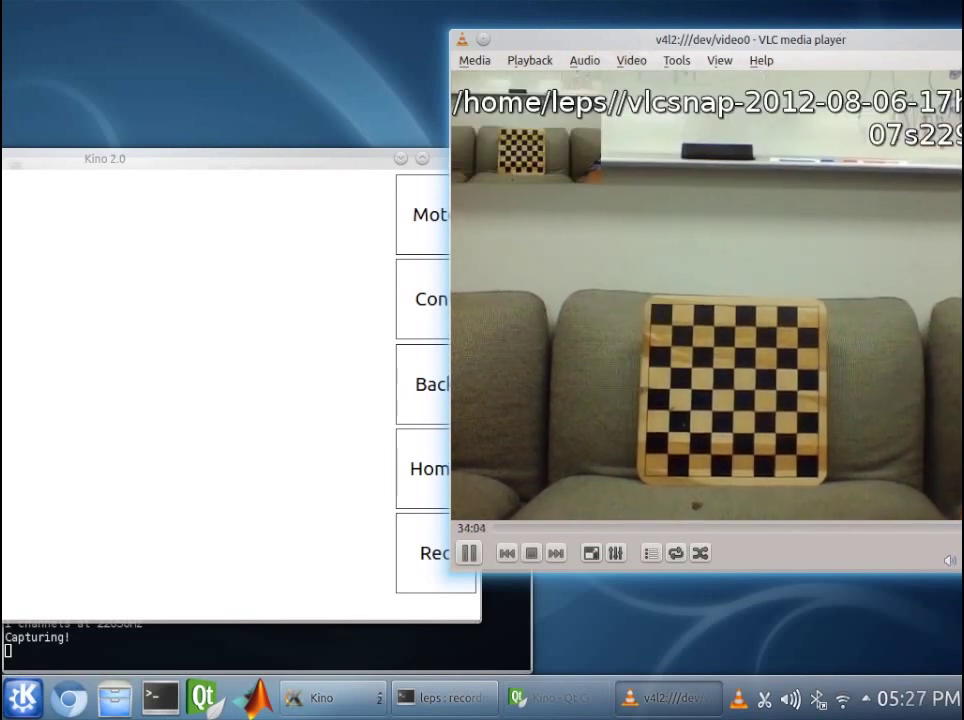
left_click(240, 350)
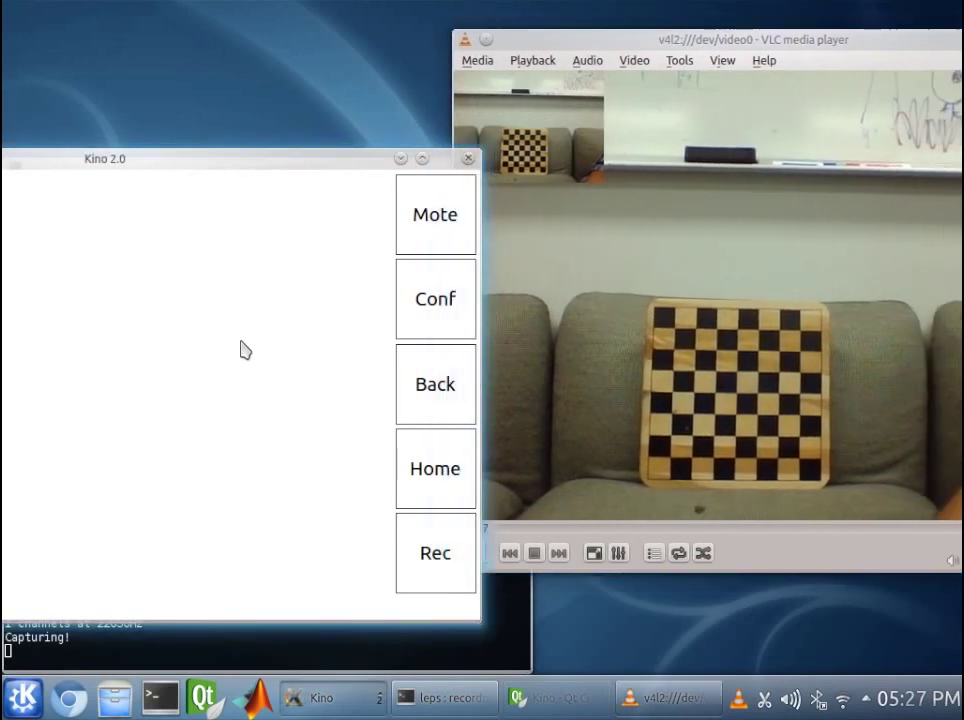
left_click(458, 558)
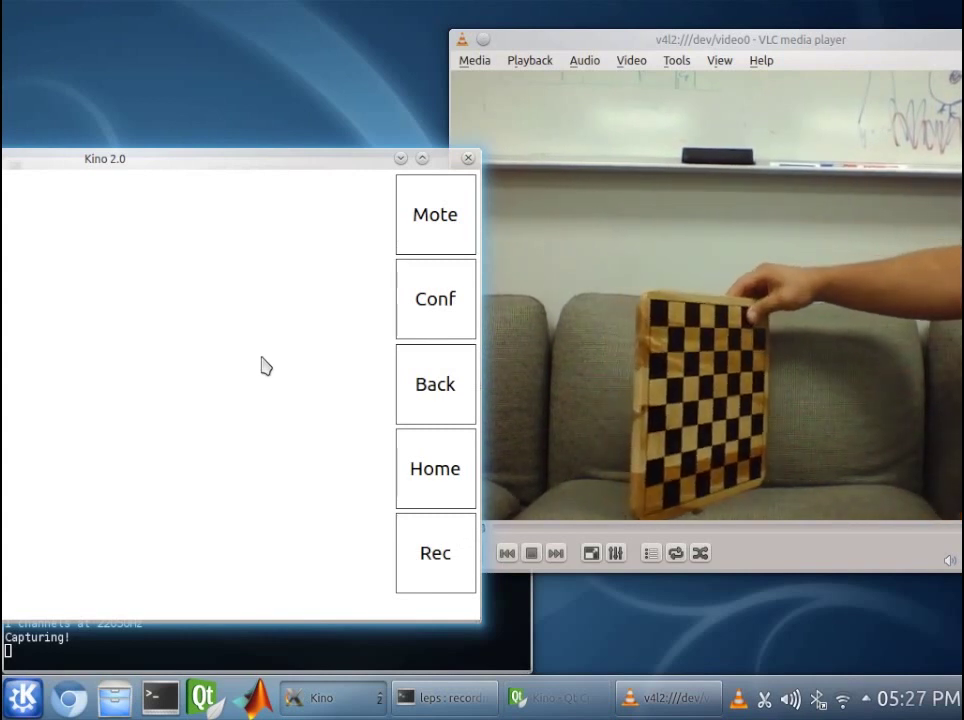
Snapshot the checkerboard after each of its two rotations, then return to Kino.
left_click(631, 61)
left_click(640, 370)
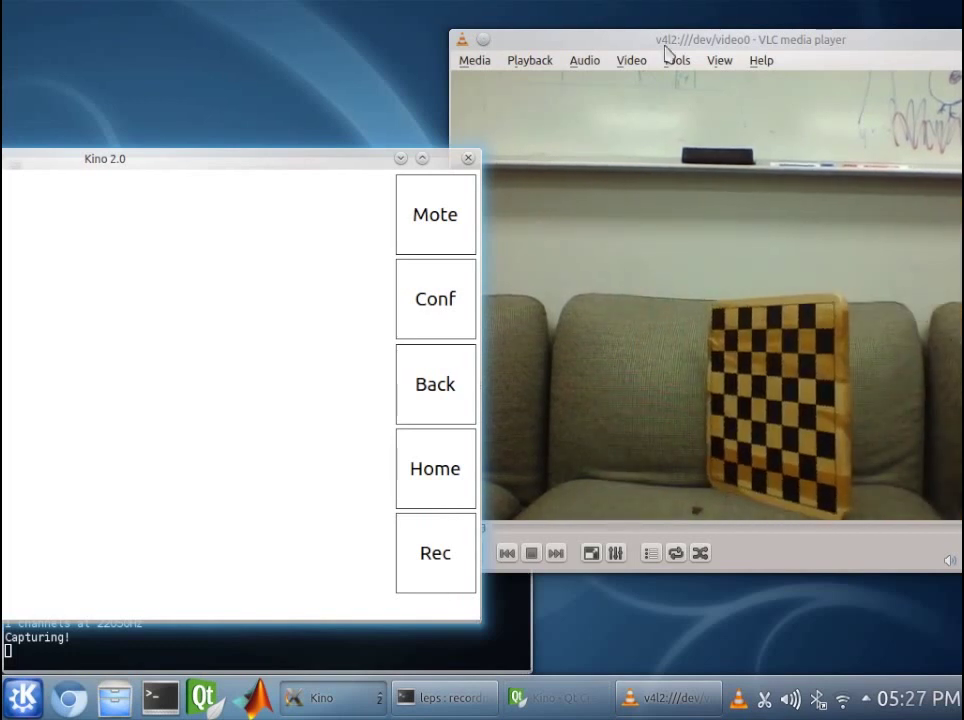
left_click(631, 61)
left_click(658, 371)
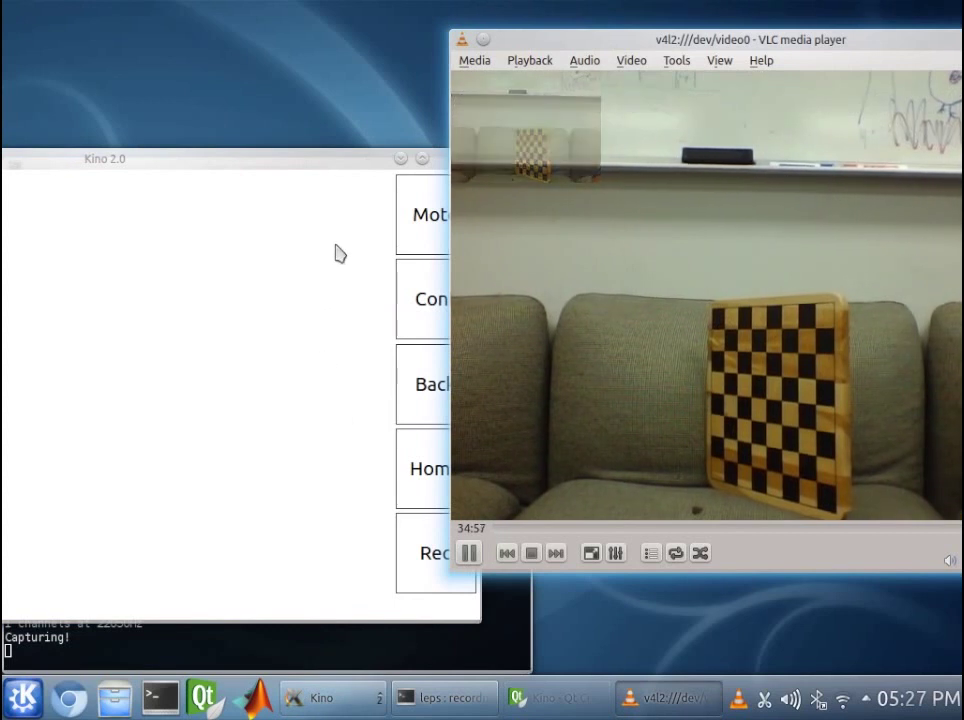
left_click(310, 166)
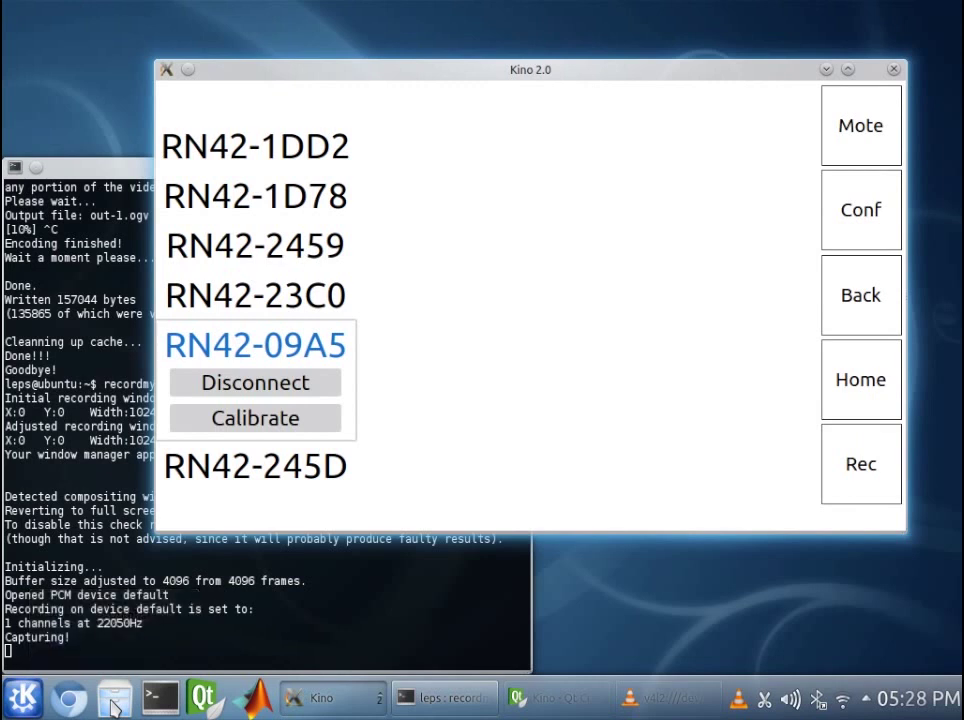
In Dolphin, go through kino/host/branch/DATA/Recorder/2012-8-6/17:27:12 and open RN42-09A5.csv.
left_click(114, 700)
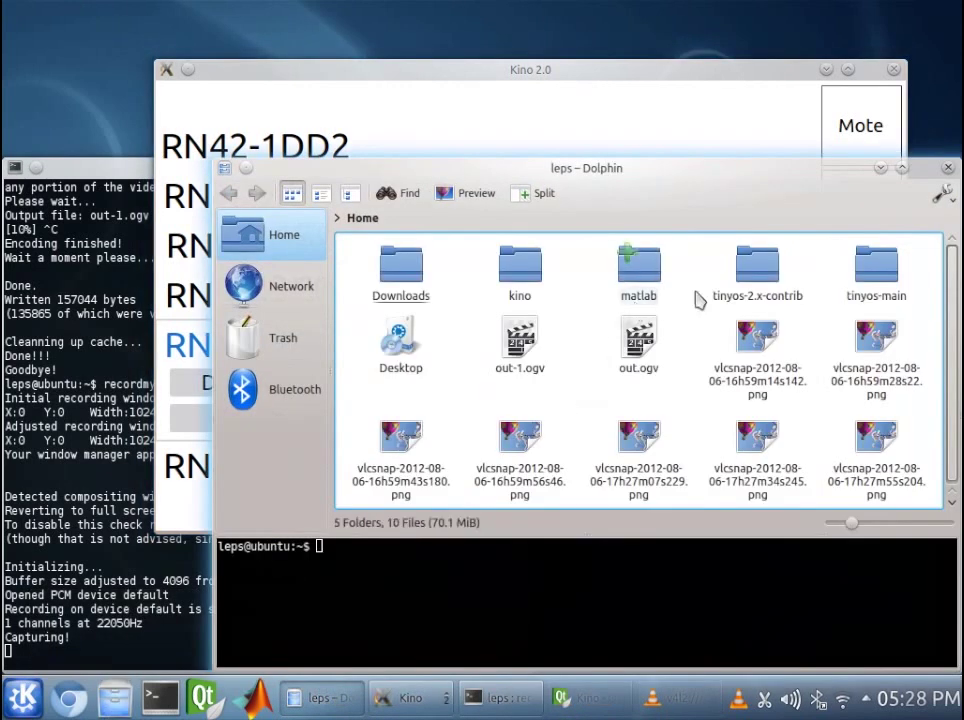
left_click(521, 290)
left_click(398, 272)
left_click(395, 276)
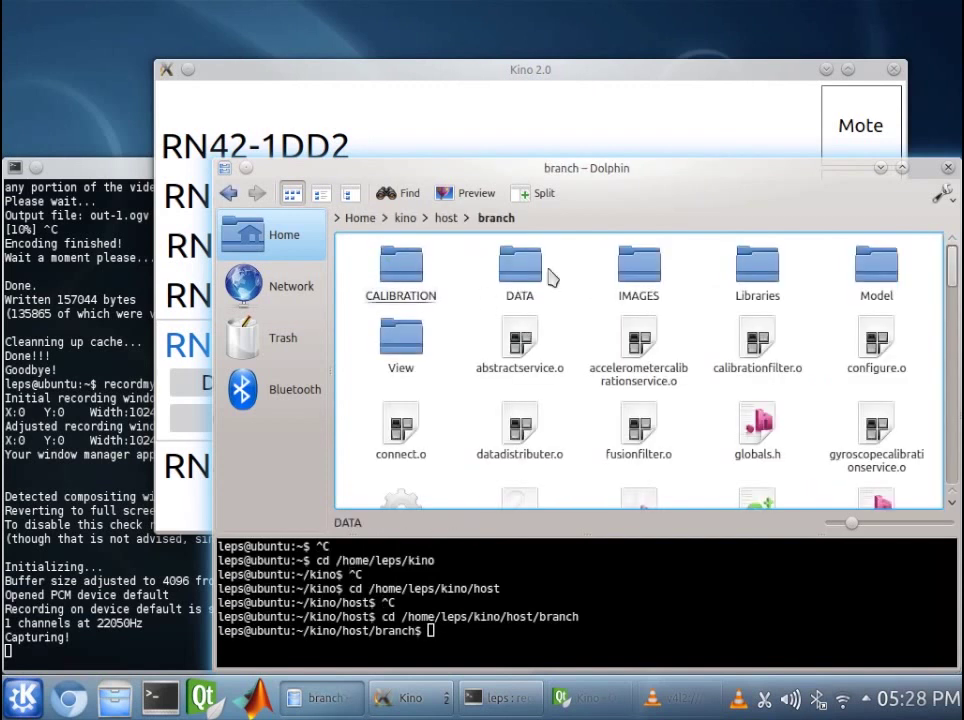
left_click(520, 285)
left_click(390, 272)
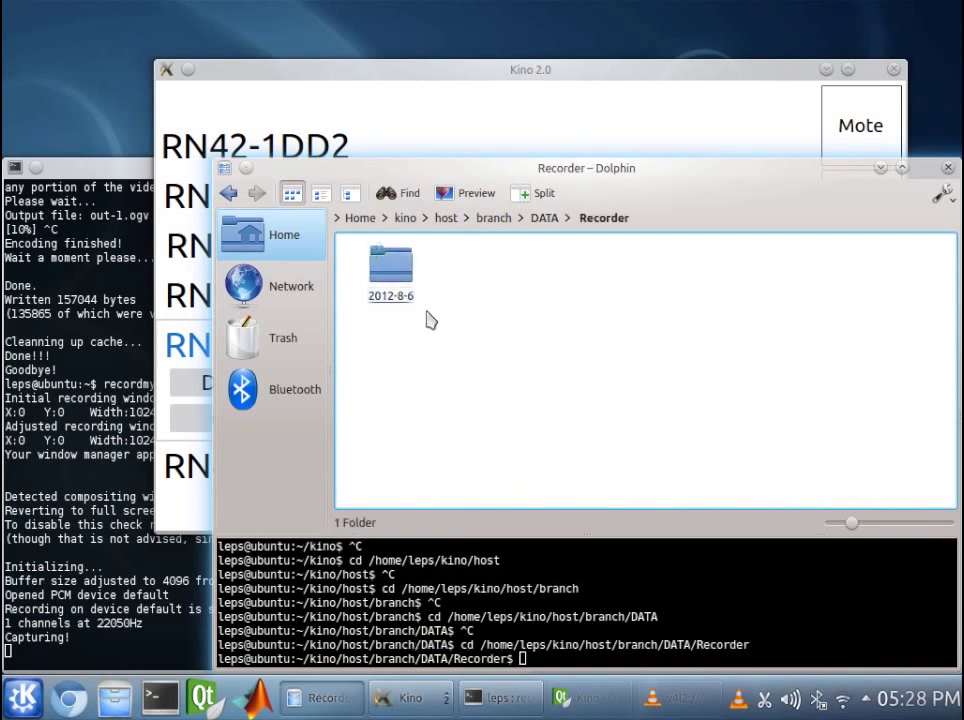
left_click(397, 298)
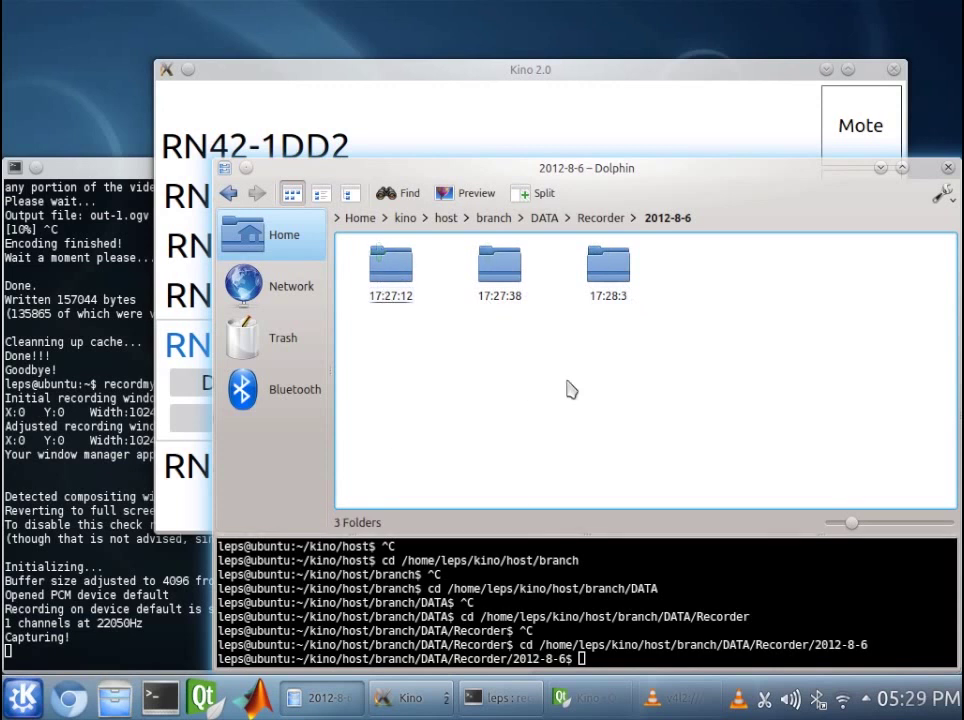
left_click(403, 290)
left_click(392, 285)
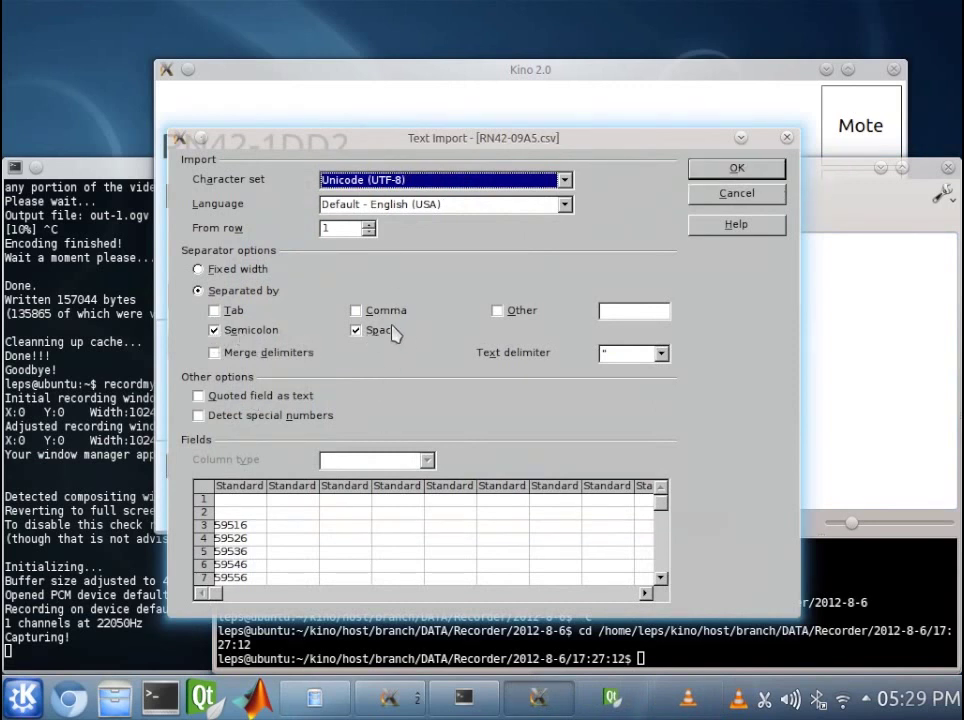
Import RN42-09A5.csv without splitting columns on spaces.
left_click(357, 331)
left_click(758, 172)
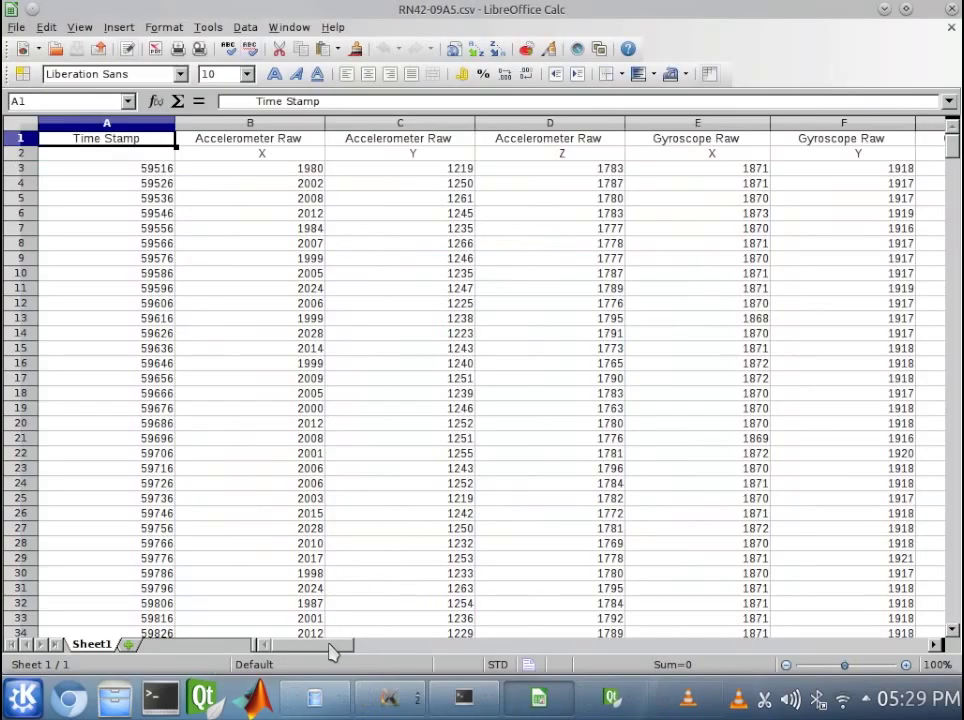
left_click_drag(333, 647, 614, 657)
left_click(414, 634)
Copy the four Static Quaternion values in V363:Y363.
scroll(354, 248, "down", 1)
scroll(354, 248, "up", 1)
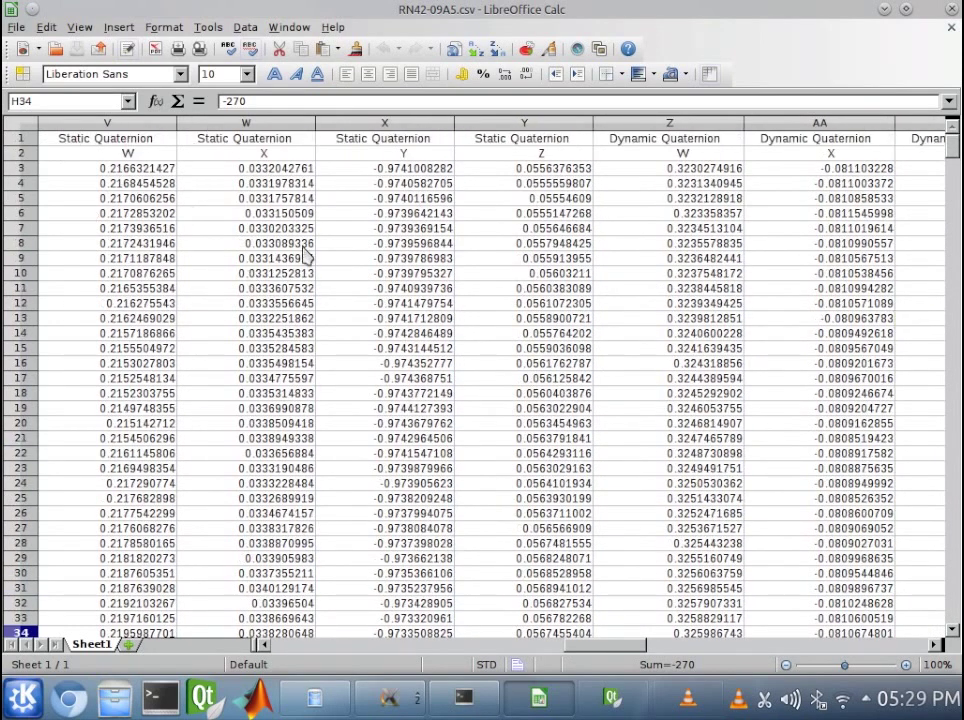
scroll(340, 265, "down", 2)
scroll(340, 267, "down", 20)
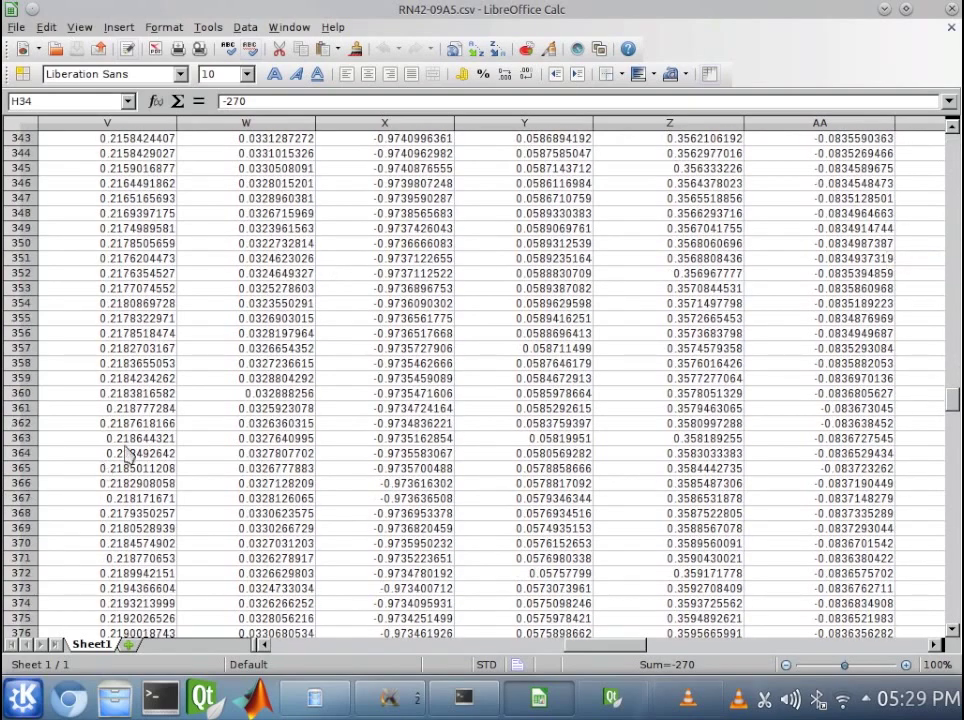
left_click(140, 438)
left_click_drag(180, 441, 530, 451)
right_click(365, 447)
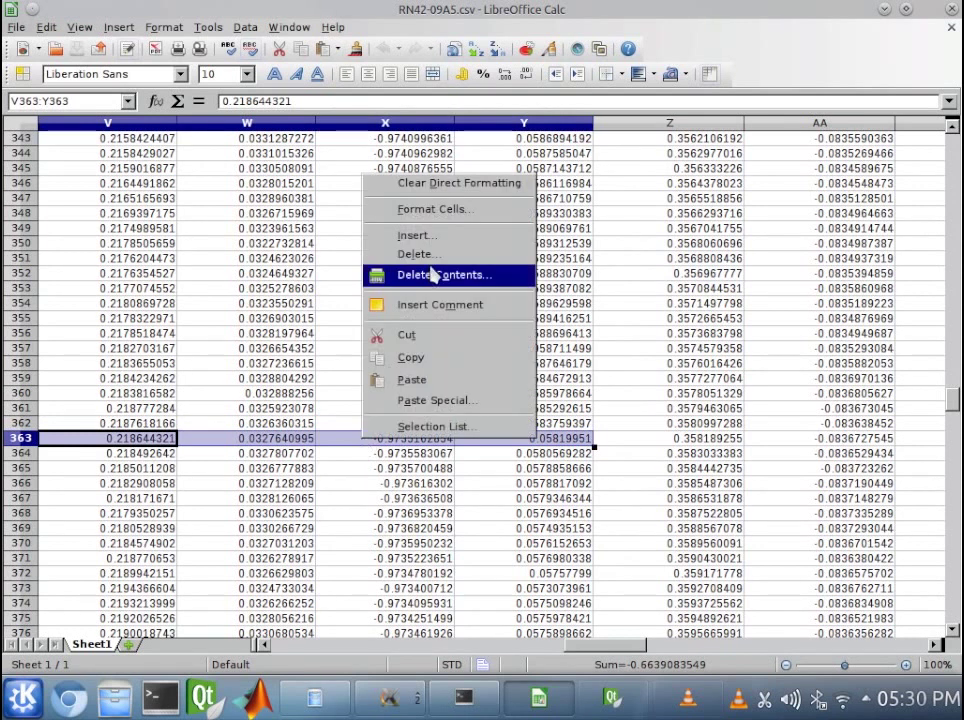
left_click(431, 360)
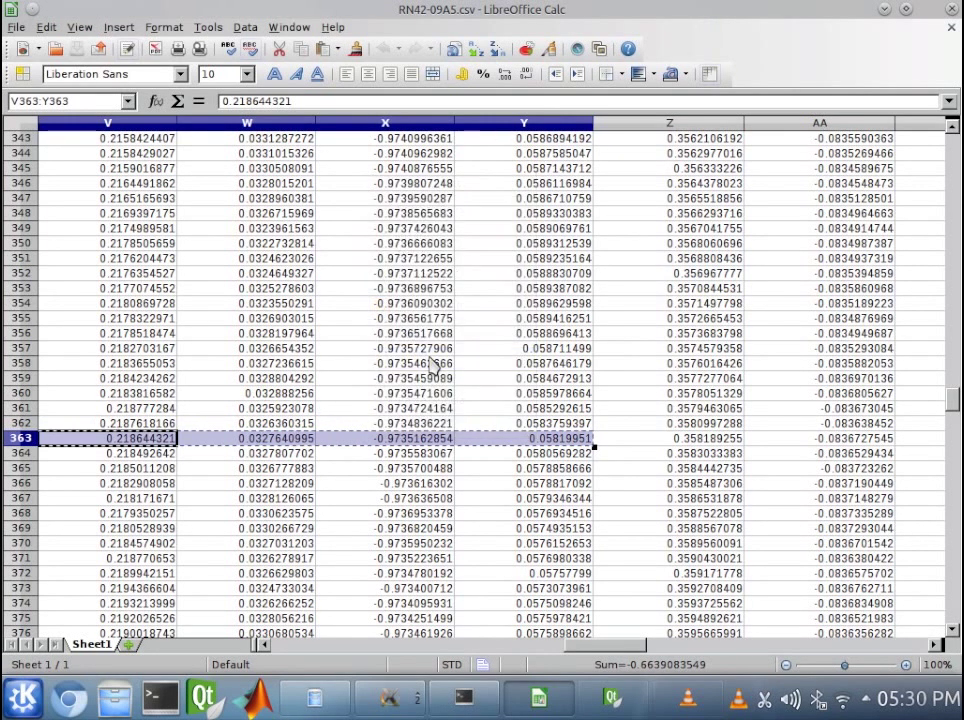
left_click(23, 697)
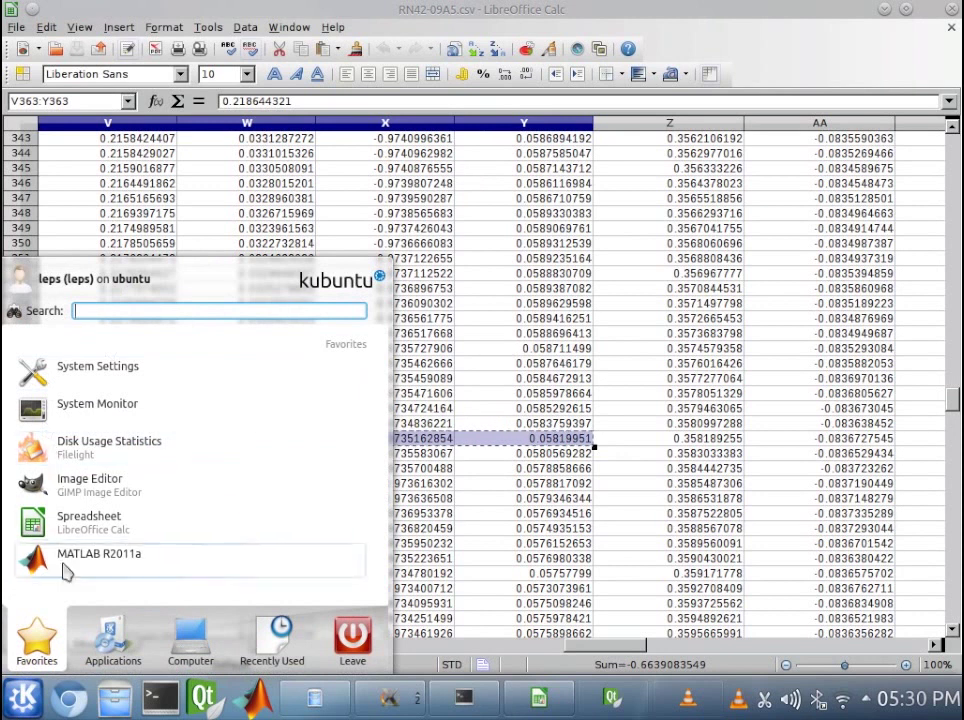
Launch Kate and start a Baseline section with the pasted quaternion after 'quaternion:'.
type("kate")
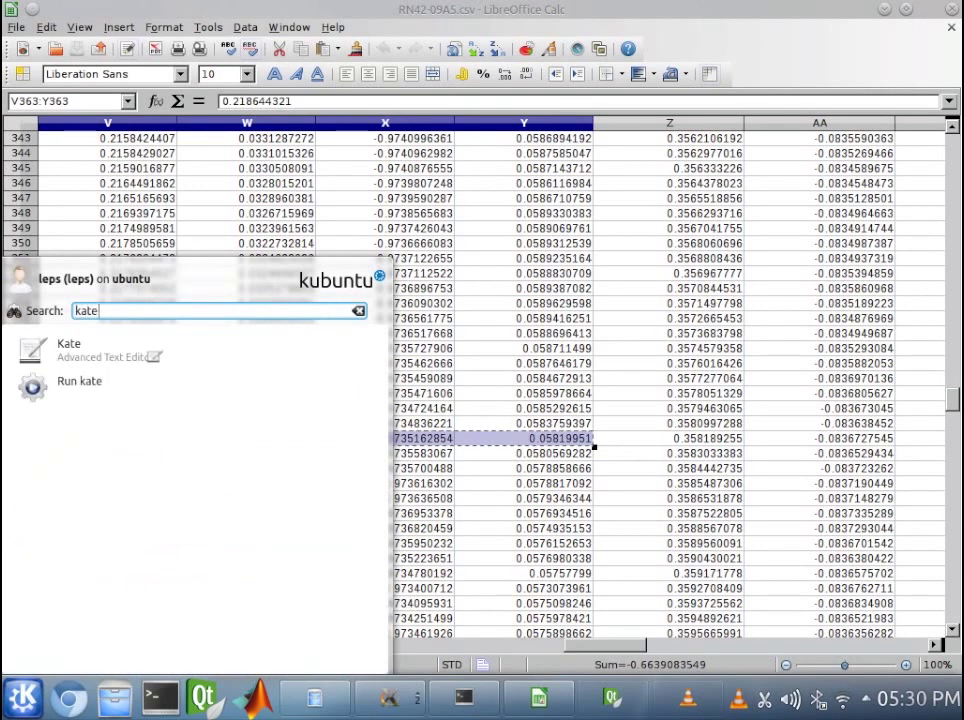
key("Return")
type("-------------------Baseline------------------------")
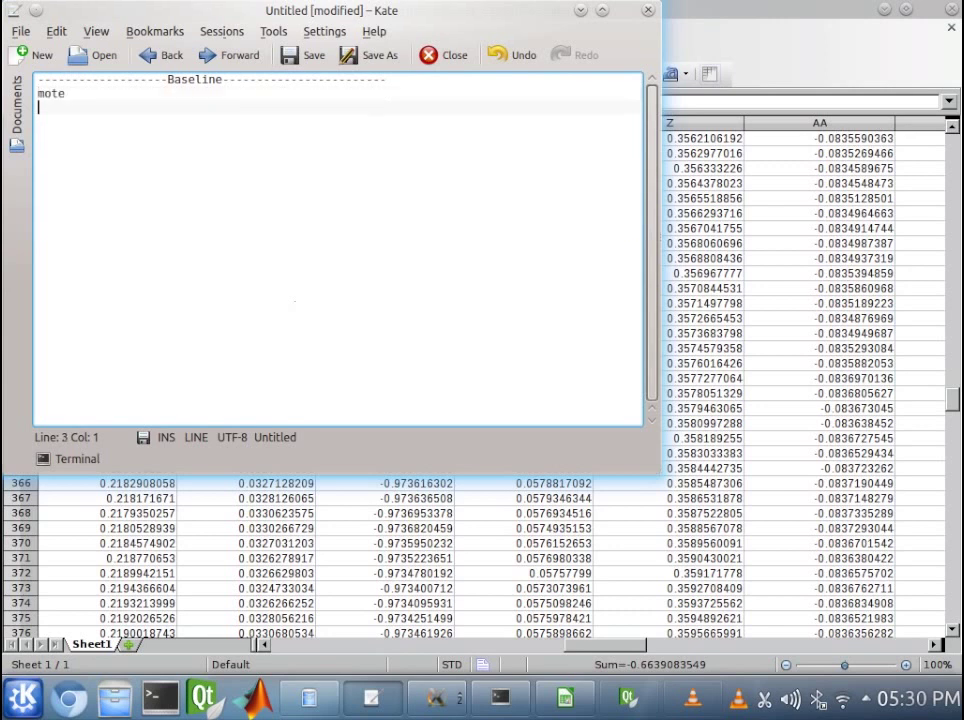
key("Return")
type("quaternion:")
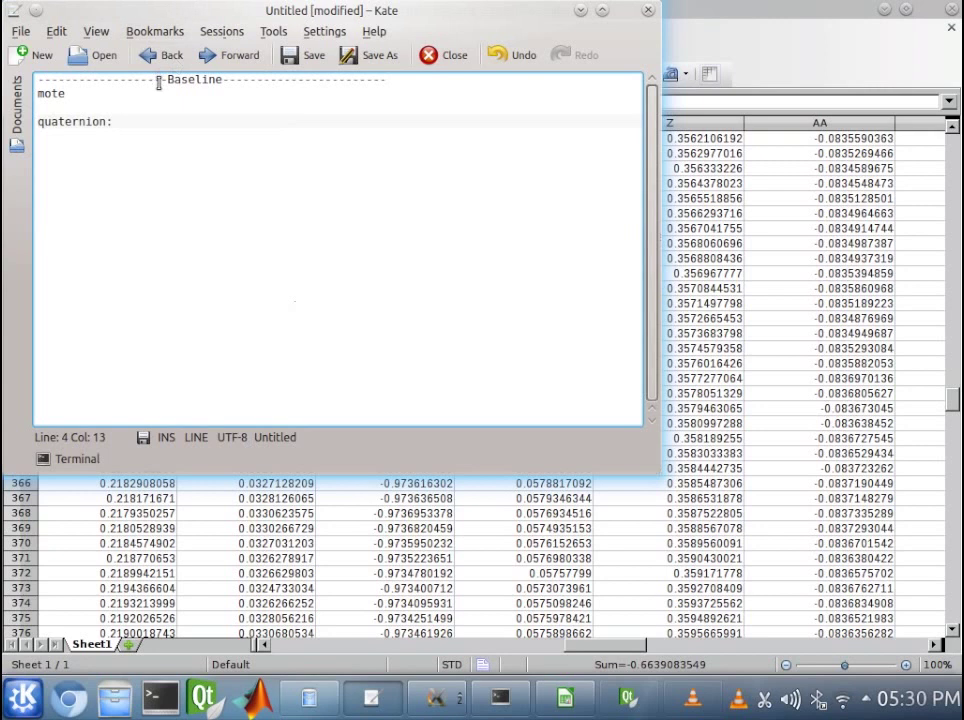
right_click(139, 131)
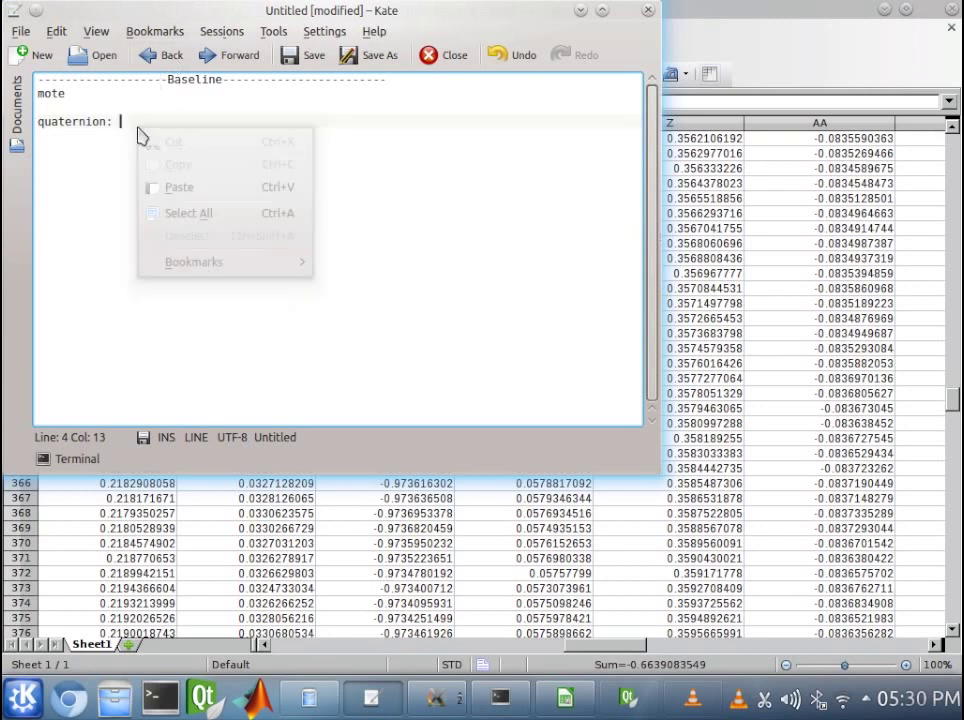
left_click(180, 188)
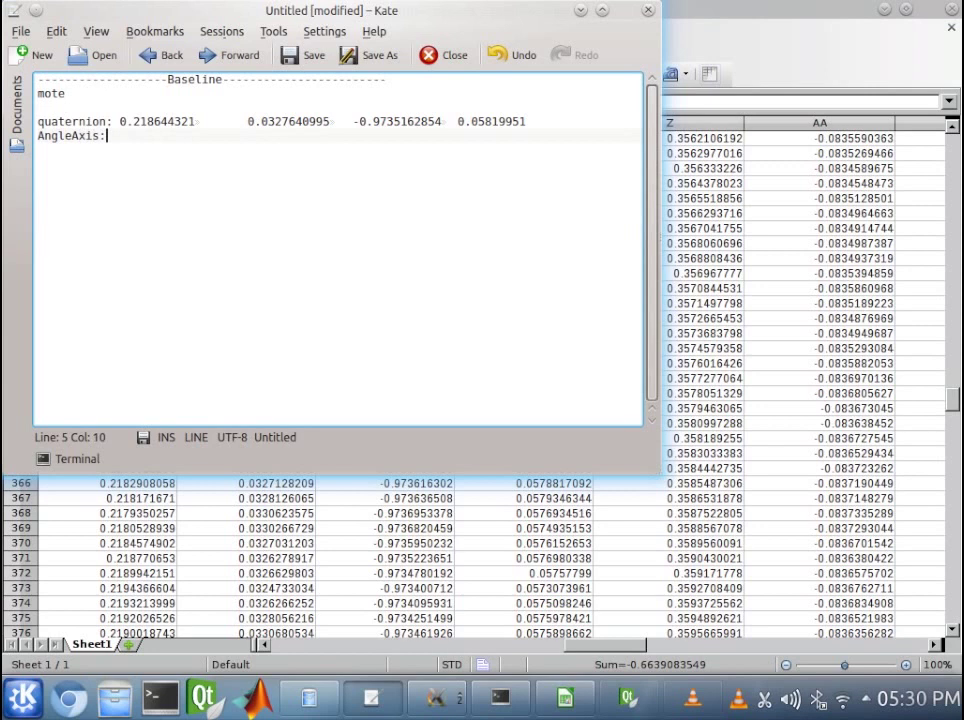
Add AngleAxis and Delta lines, then a Checkerboard block with Quaternion, AngleAxis and Delta fields.
type("AngleAxis:")
key("Return")
type("Delta:")
key("Return")
key("Return")
type("Checkerboard")
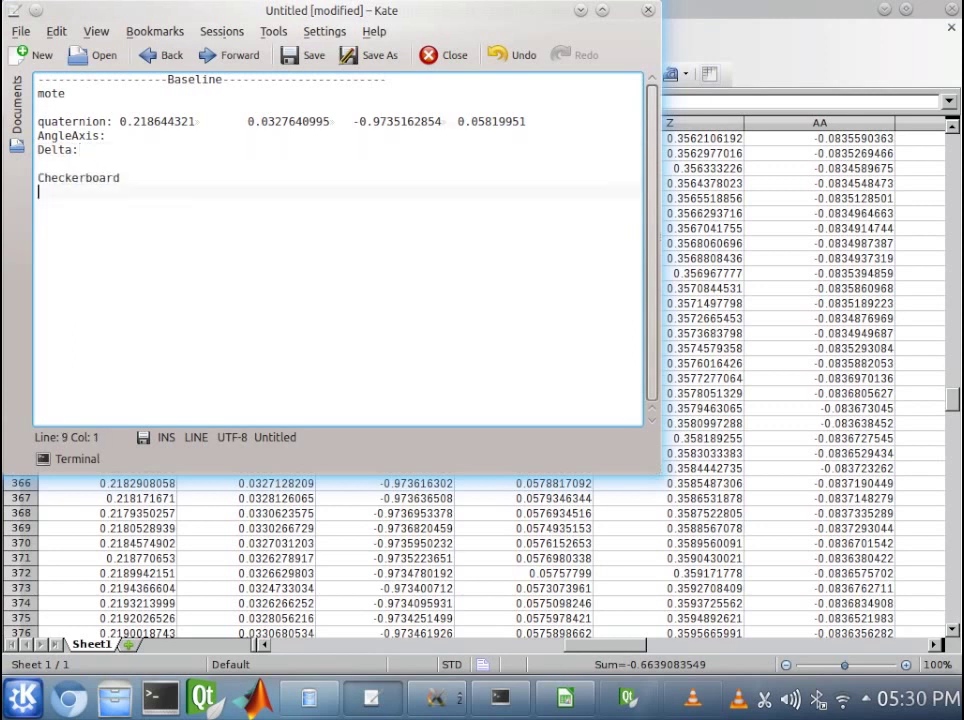
key("Return")
type("Quaternion:")
key("Return")
type("Angl")
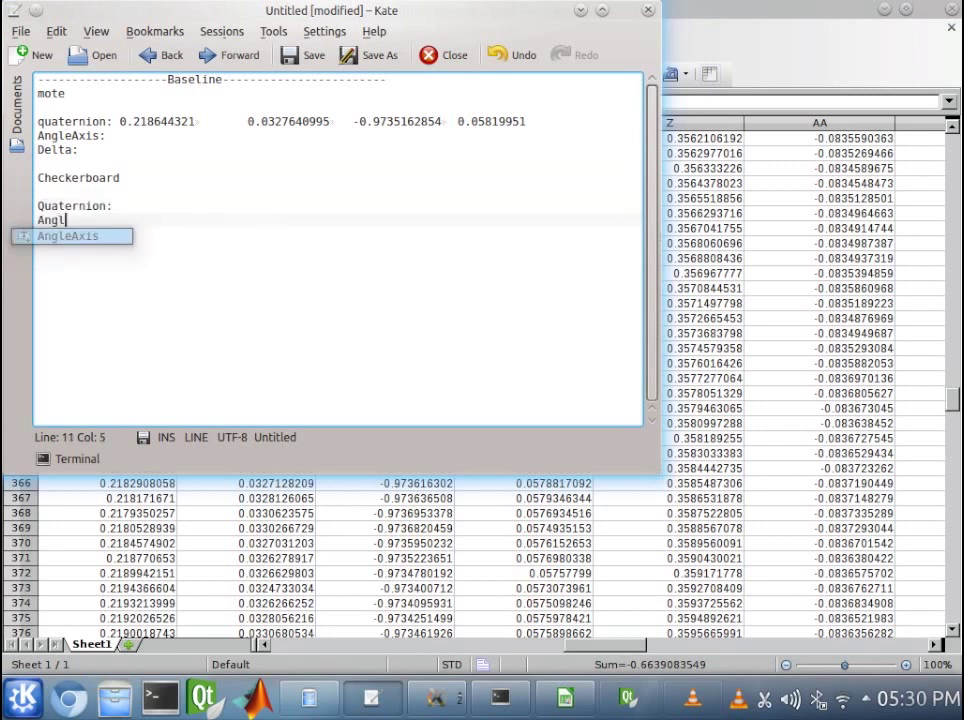
type("eaxis: ")
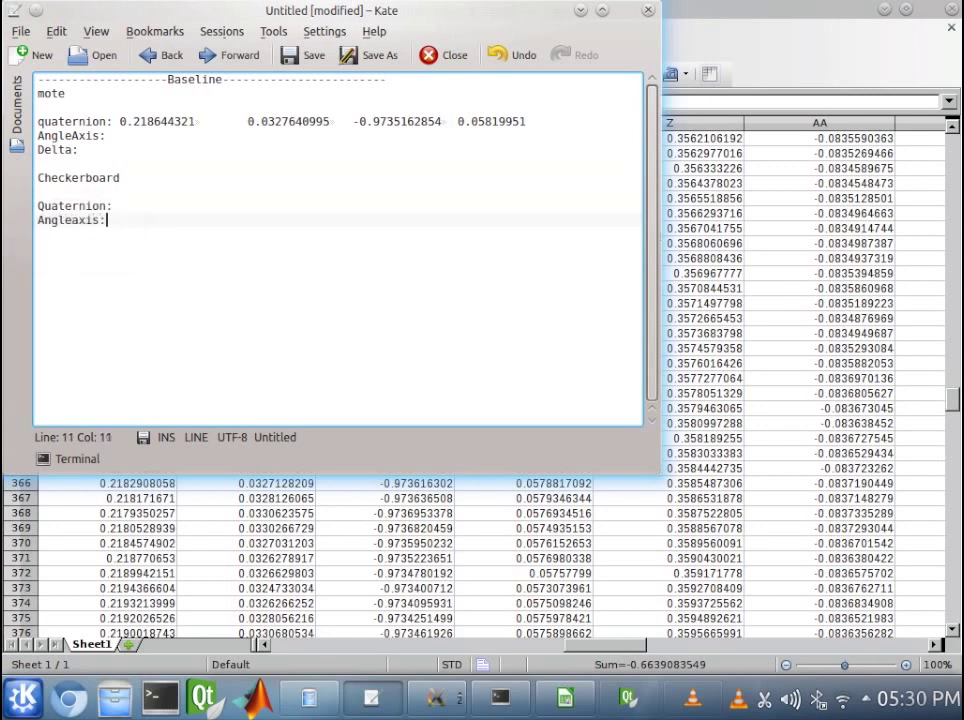
type("Dela")
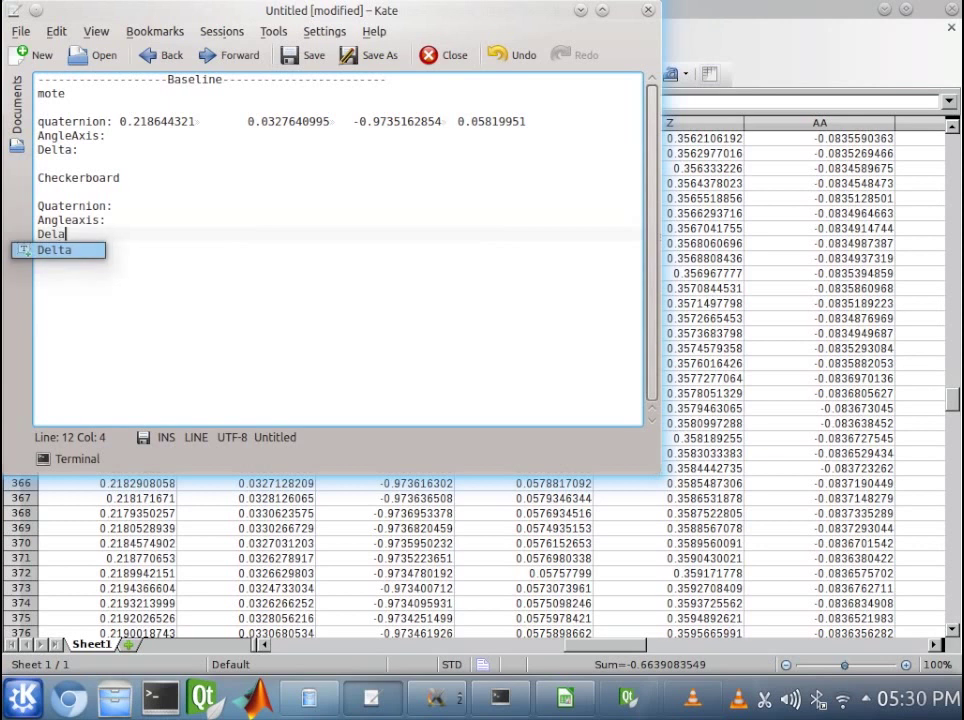
key("Return")
key("Return")
key("Return")
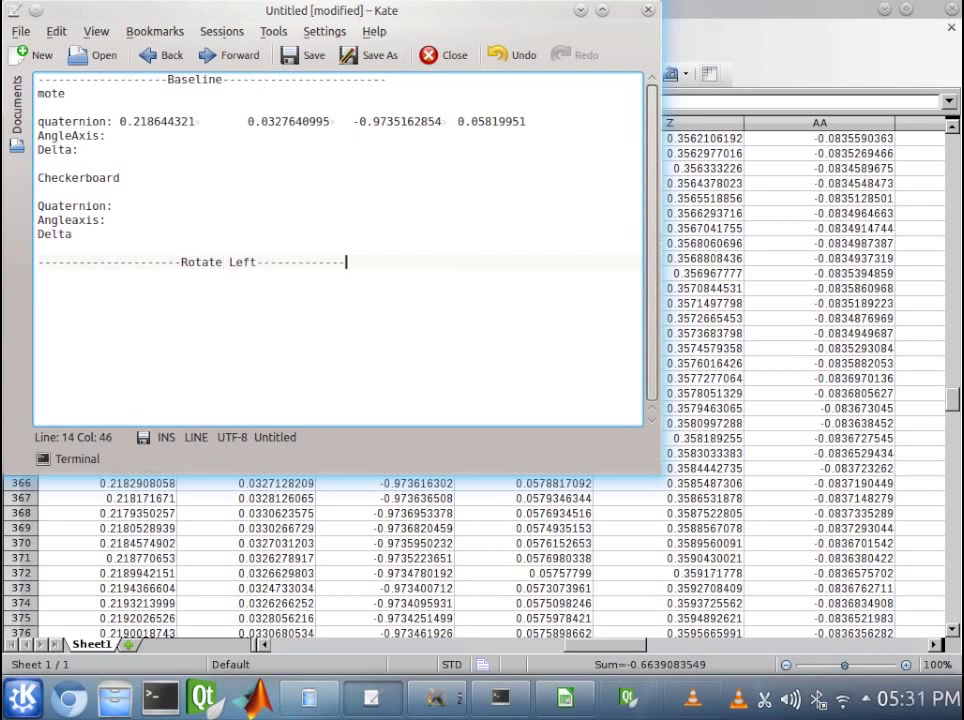
Add the Rotate Left divider with a 'mote' heading and a Quaternion line.
type("--------------")
key("Return")
key("Return")
type("mote")
key("Return")
key("Return")
type("Q")
type("uate")
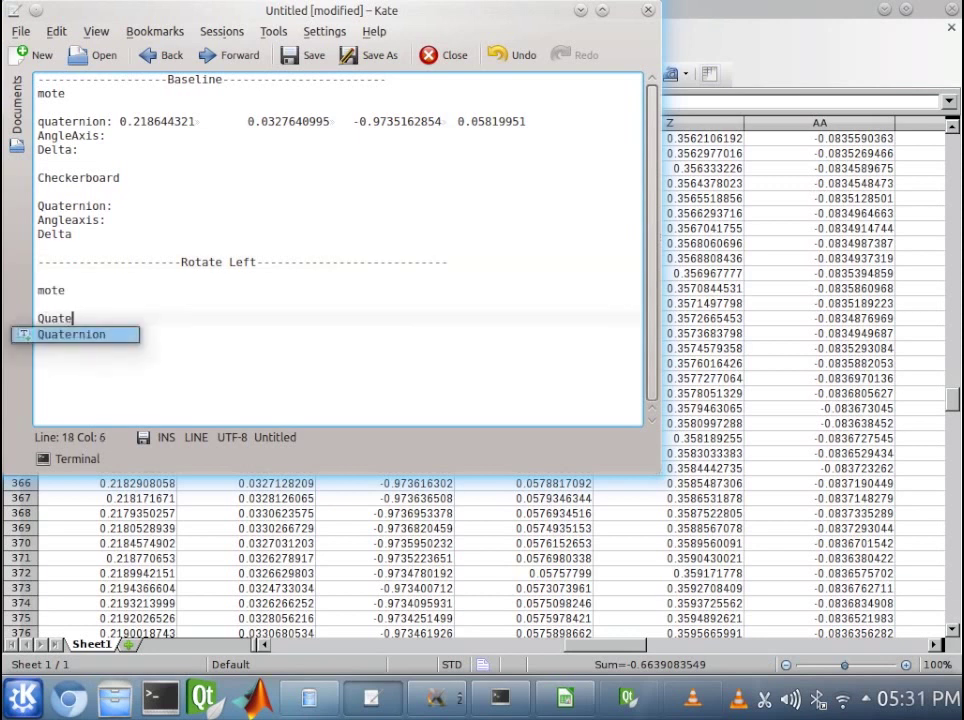
key("Return")
left_click(21, 31)
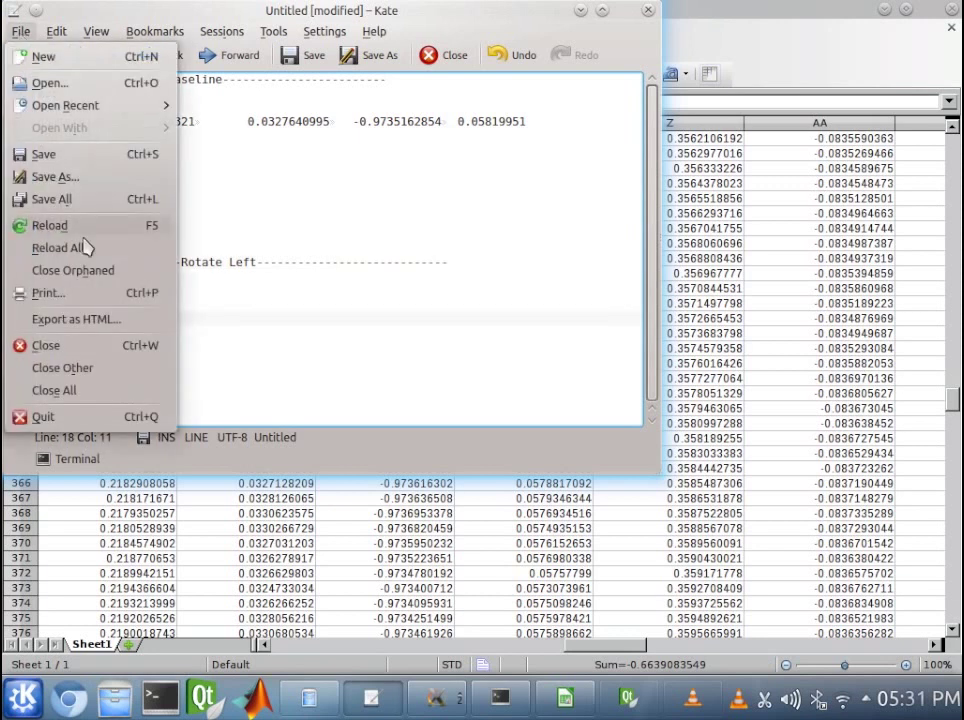
Save the Kate note as Data1.
left_click(48, 178)
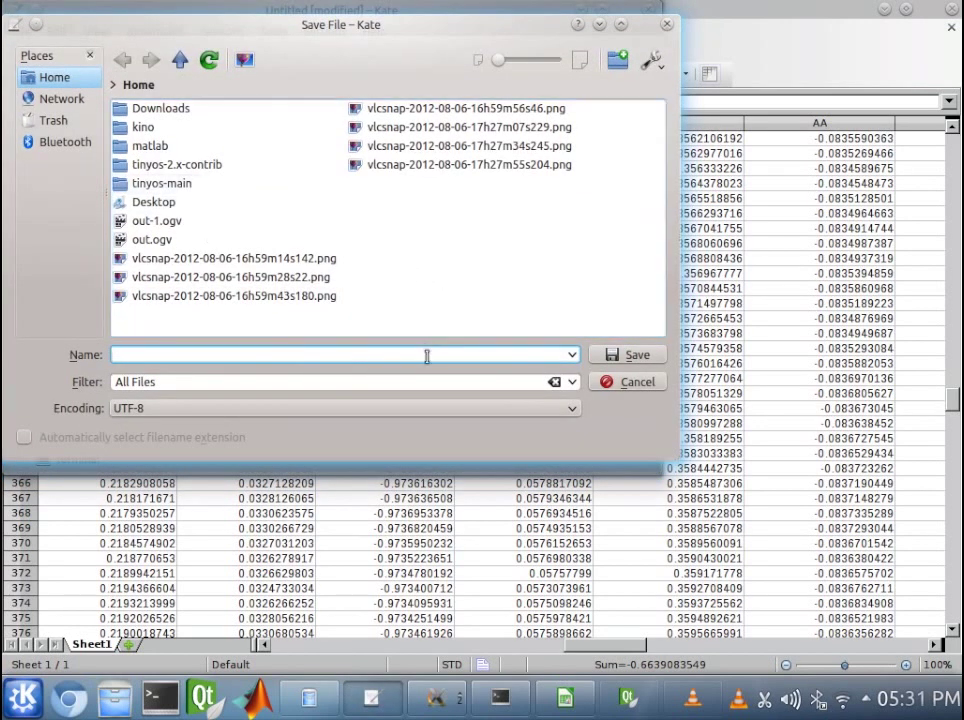
type("Data1")
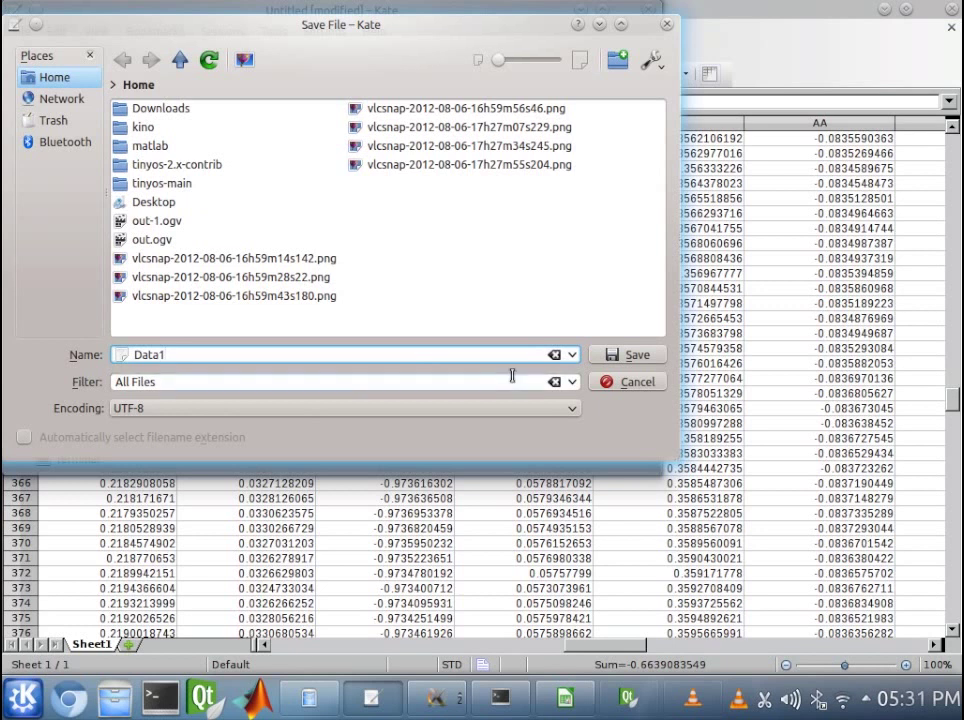
key("Return")
Close the LibreOffice Calc spreadsheet and bring the Data1 note back to the front.
left_click(613, 10)
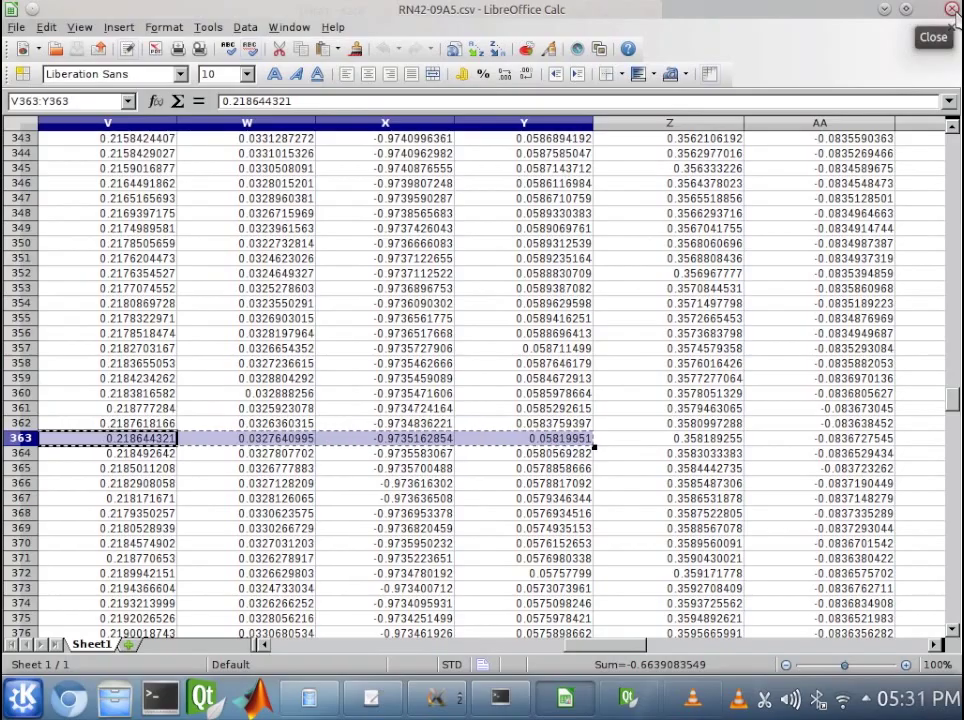
left_click(951, 9)
left_click(311, 698)
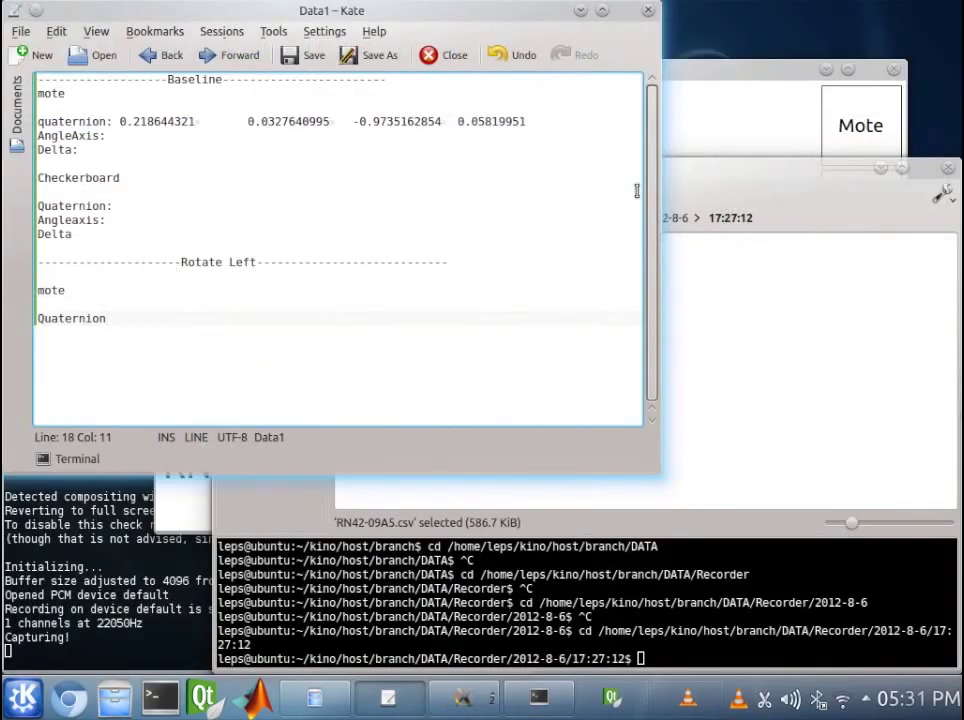
Copy the Rotate Left quaternion row from the spreadsheet and paste it into the note.
key("alt+Tab")
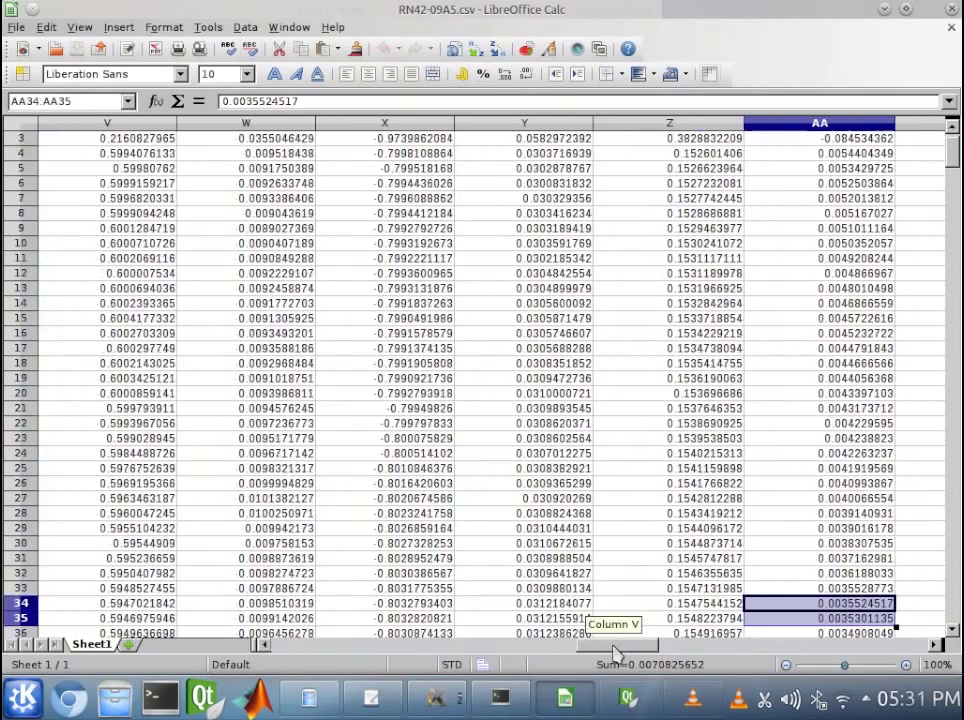
scroll(133, 393, "down", 15)
left_click_drag(107, 437, 487, 444)
key("ctrl+c")
key("alt+Tab")
key("ctrl+v")
Add AngleAxis, Delta and Checkerboard fields, then the '----Rotate Right' header.
type("AngleAxis:")
key("Return")
type("Delta:")
key("Return")
key("Return")
type("Checkerboard")
key("Return")
key("Return")
type("Quaternion:")
key("Return")
type("AngleAxis:")
key("Return")
type("Delta:")
key("Return")
key("Return")
type("----------------------------Rotate Right")
Copy the Rotate Right quaternion values and paste them under a 'mote' Quaternion line.
key("alt+Tab")
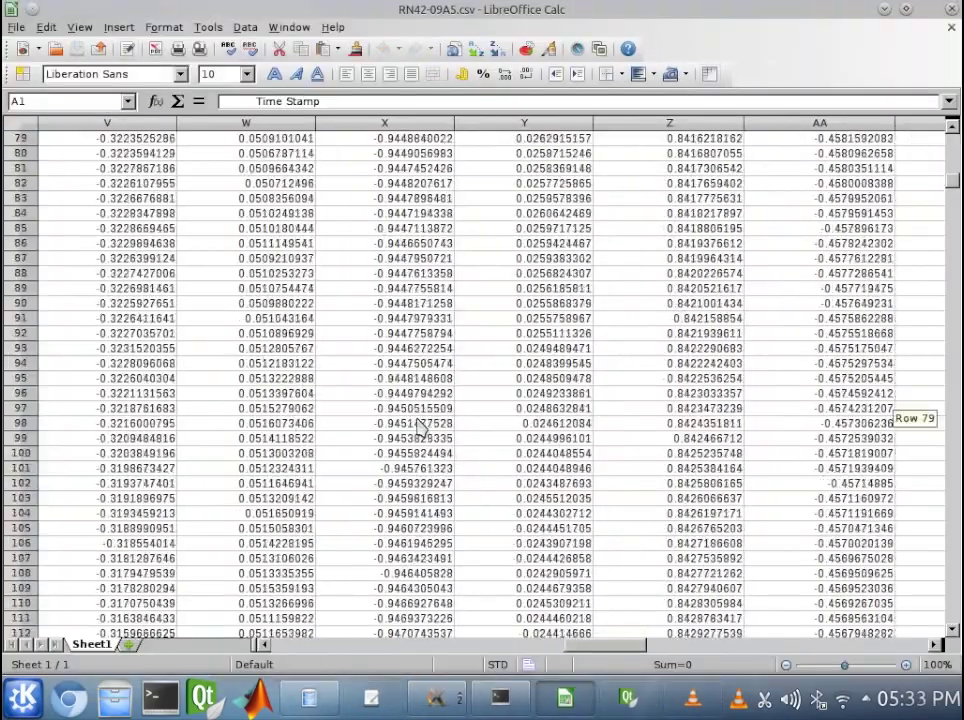
scroll(422, 428, "down", 20)
right_click(458, 402)
left_click(516, 441)
key("alt+Tab")
type("mote")
key("Return")
key("Return")
type("Quaternion:")
right_click(210, 425)
left_click(249, 478)
Add Rotate Right AngleAxis, Delta and Checkerboard fields with Quaternion, AngleAxis and Delta.
type("AngleAxis:")
key("Return")
type("Delta:")
key("Return")
key("Return")
type("Checkerboard")
key("Return")
key("Return")
type("Quaternion:")
key("Return")
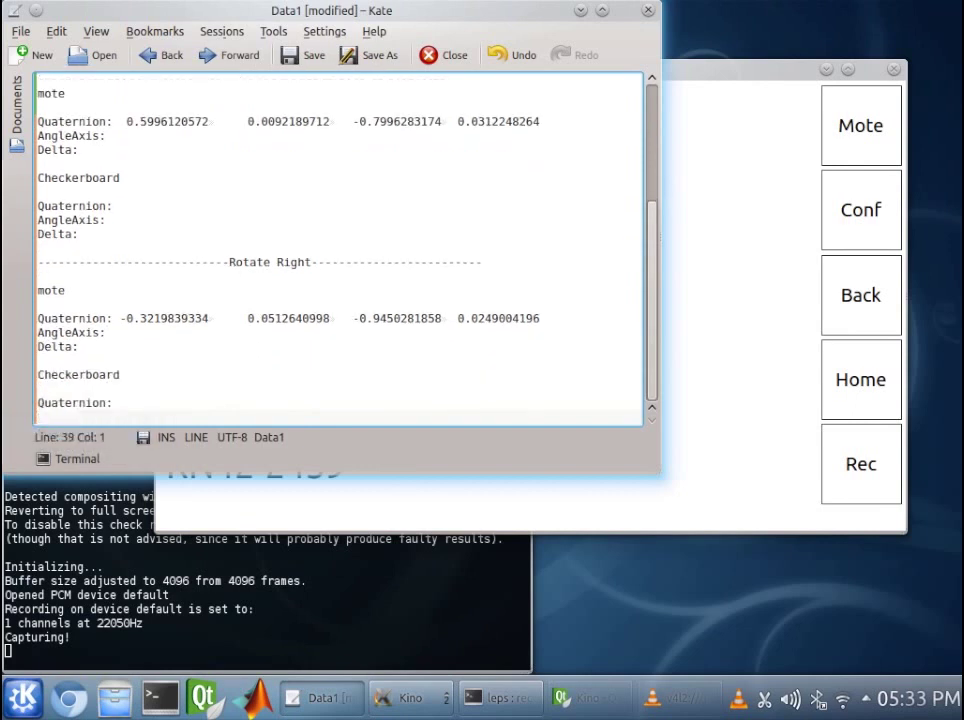
type("Ang")
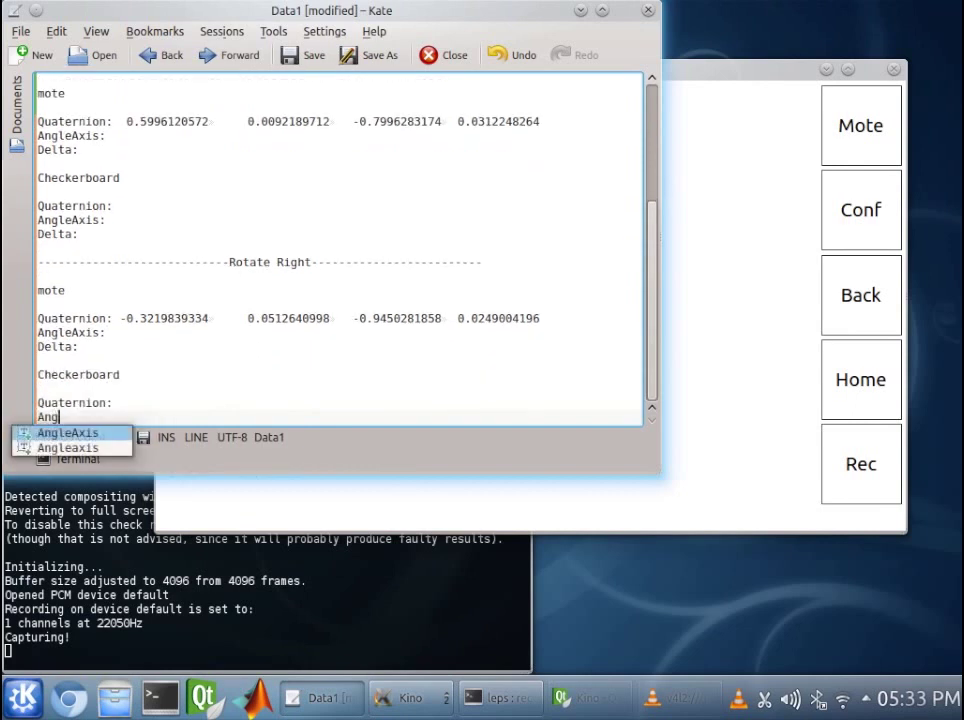
type("leAxis")
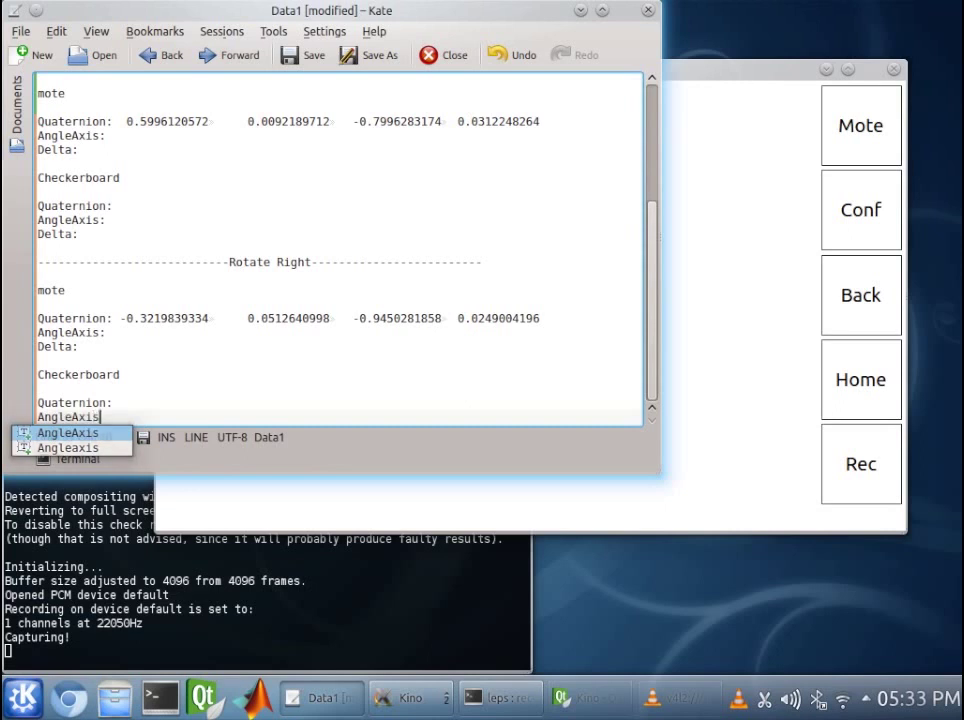
key("Return")
type("Delta")
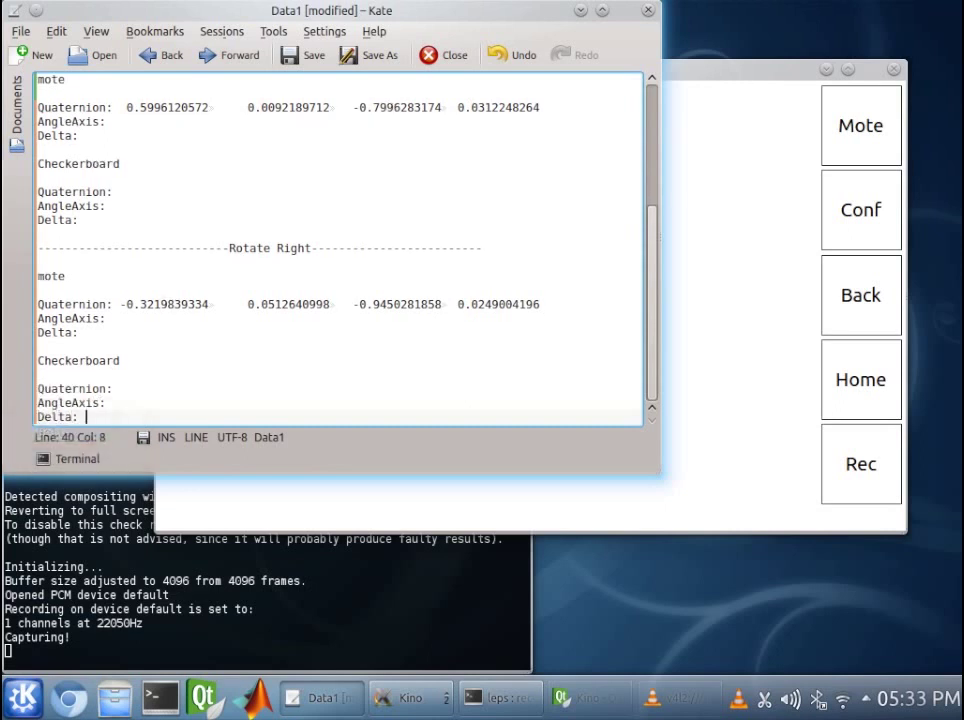
type(":")
Save Data1, minimize Kate, and close the file manager.
left_click(20, 31)
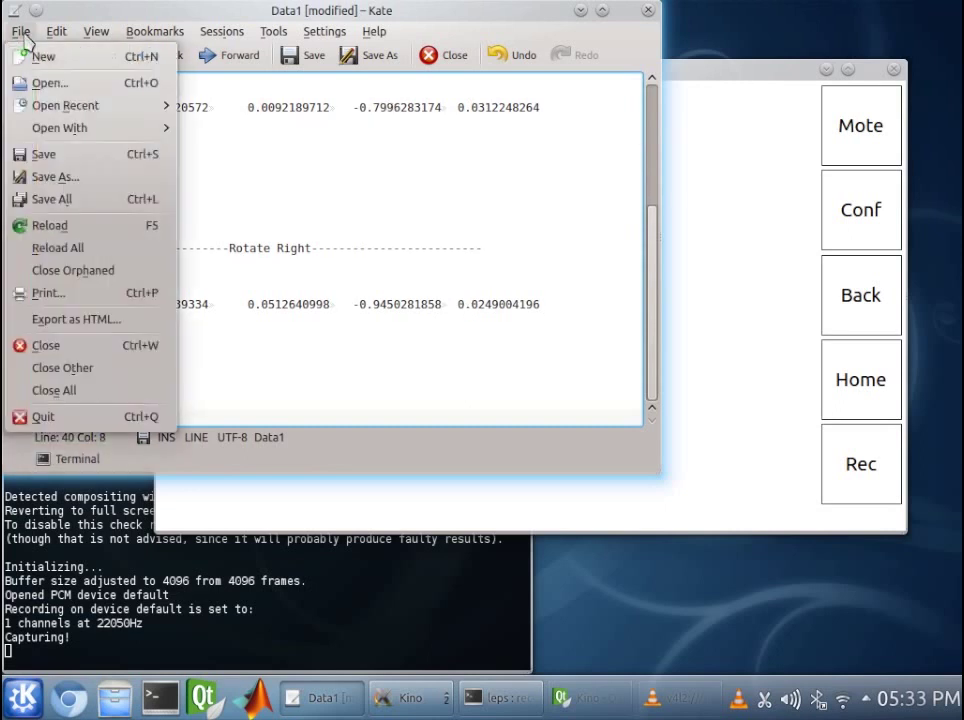
left_click(72, 152)
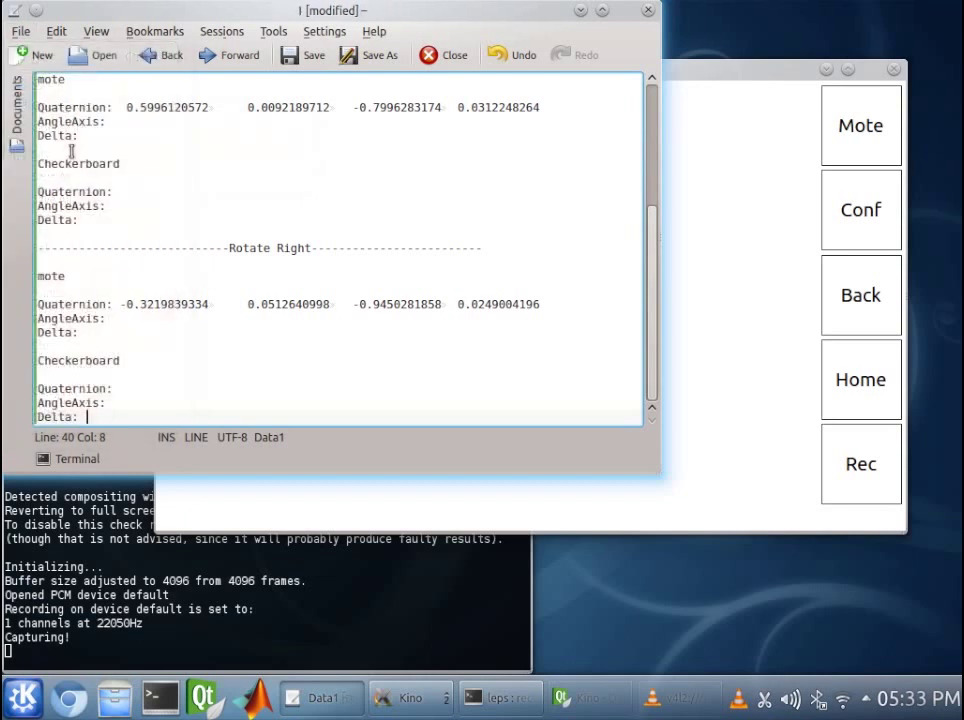
left_click(581, 12)
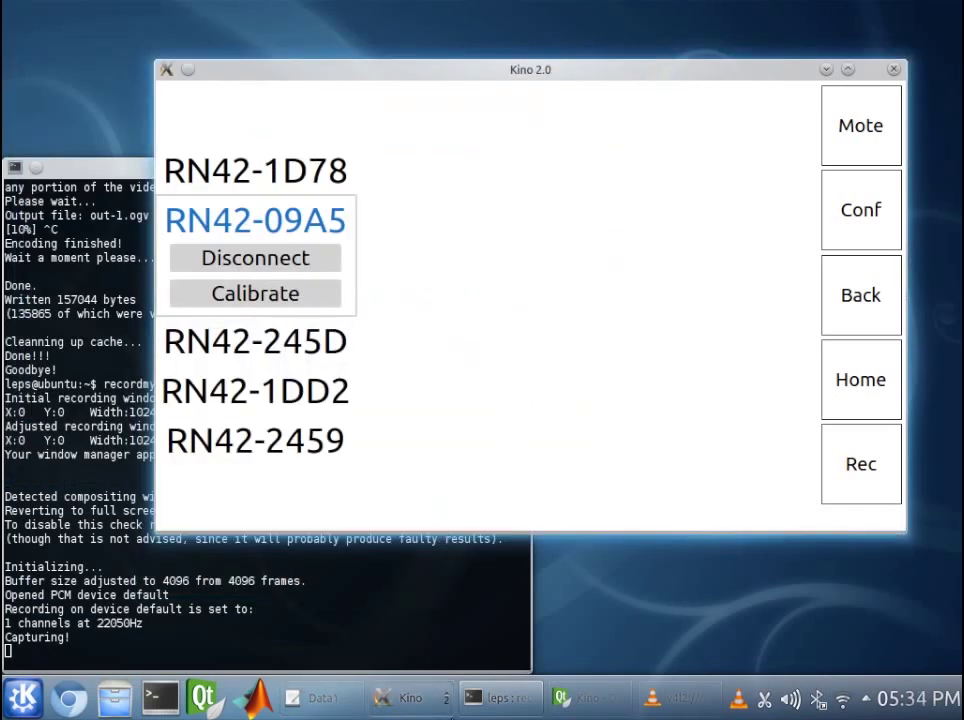
left_click(114, 699)
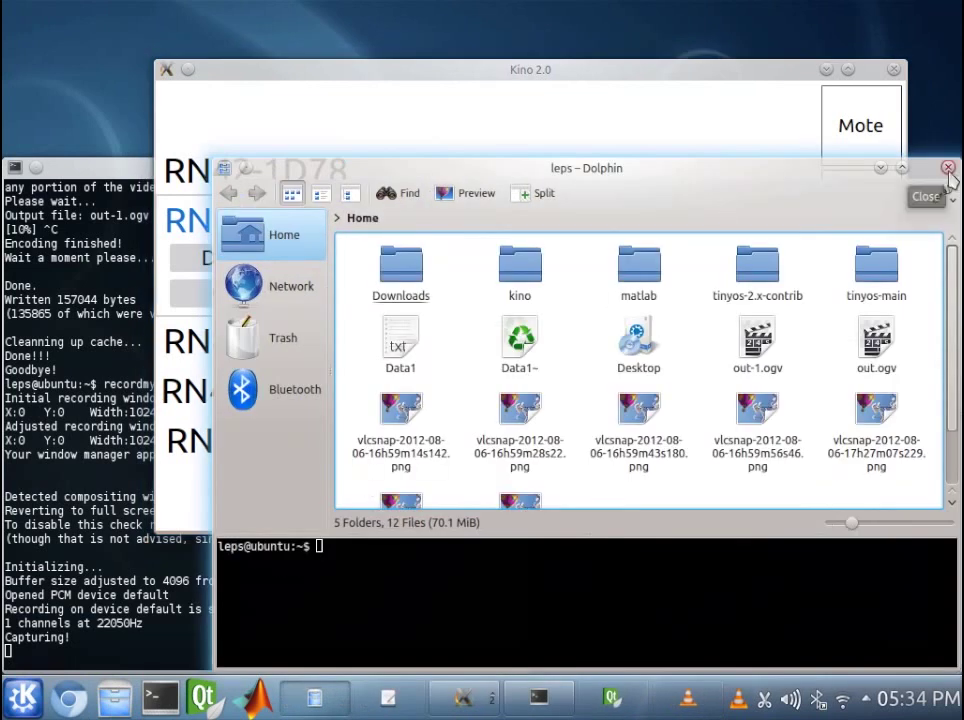
left_click(948, 168)
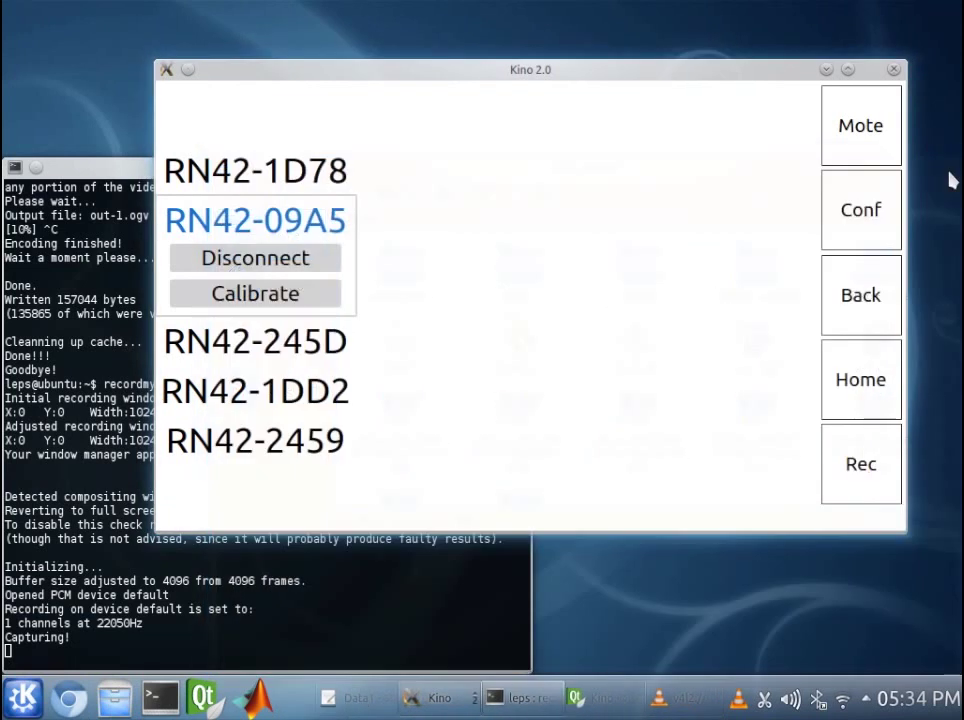
Launch GIMP and open the Open Image dialog listing the recent vlcsnap snapshots.
key("alt+F1")
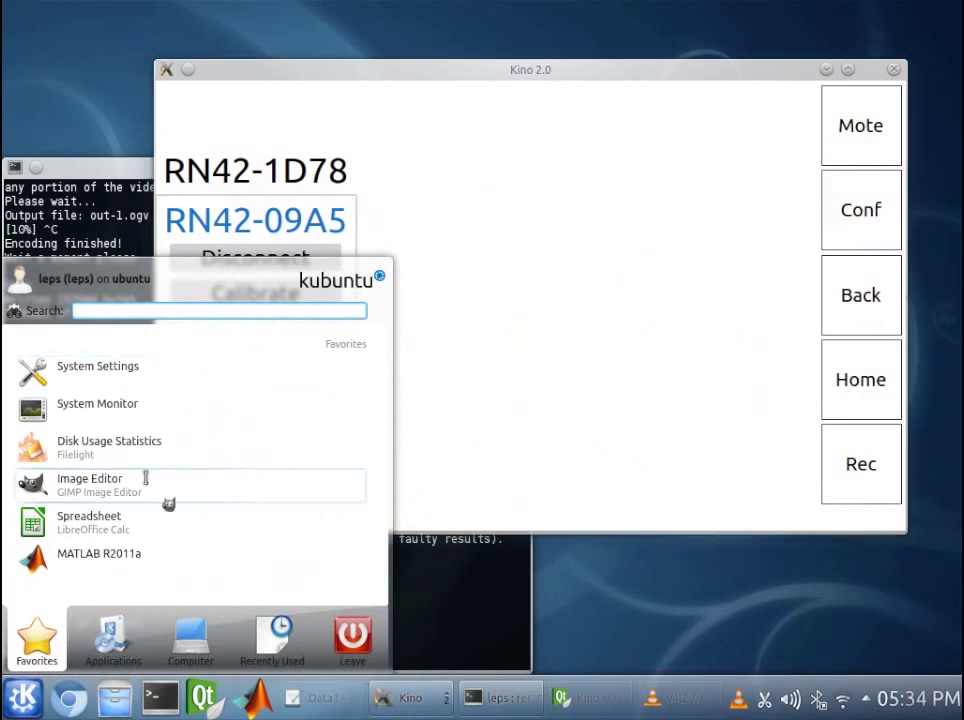
left_click(166, 496)
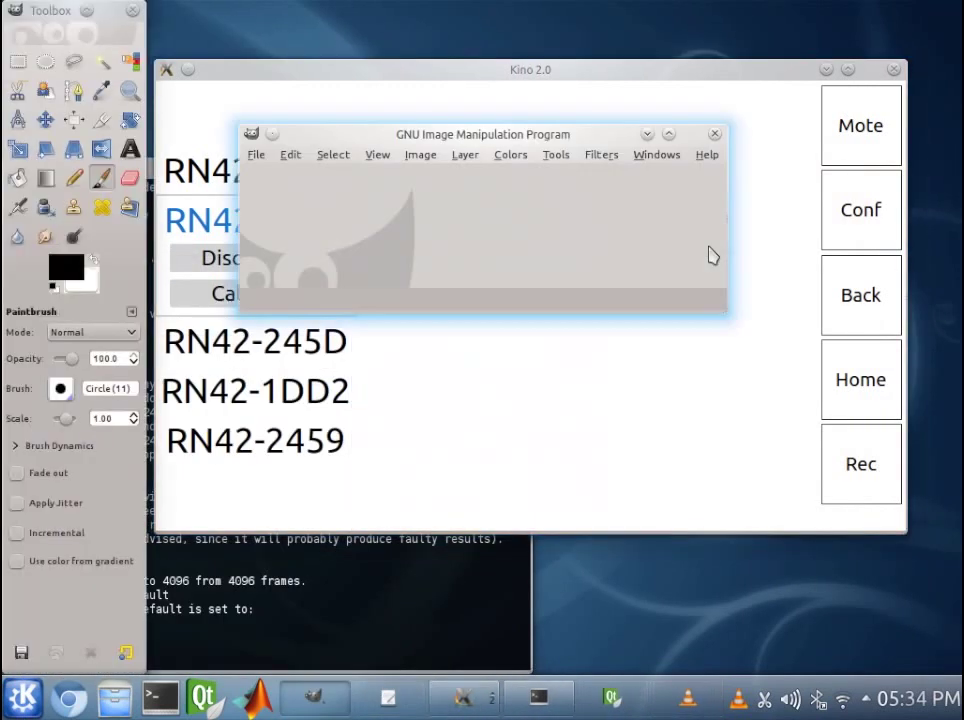
left_click(258, 156)
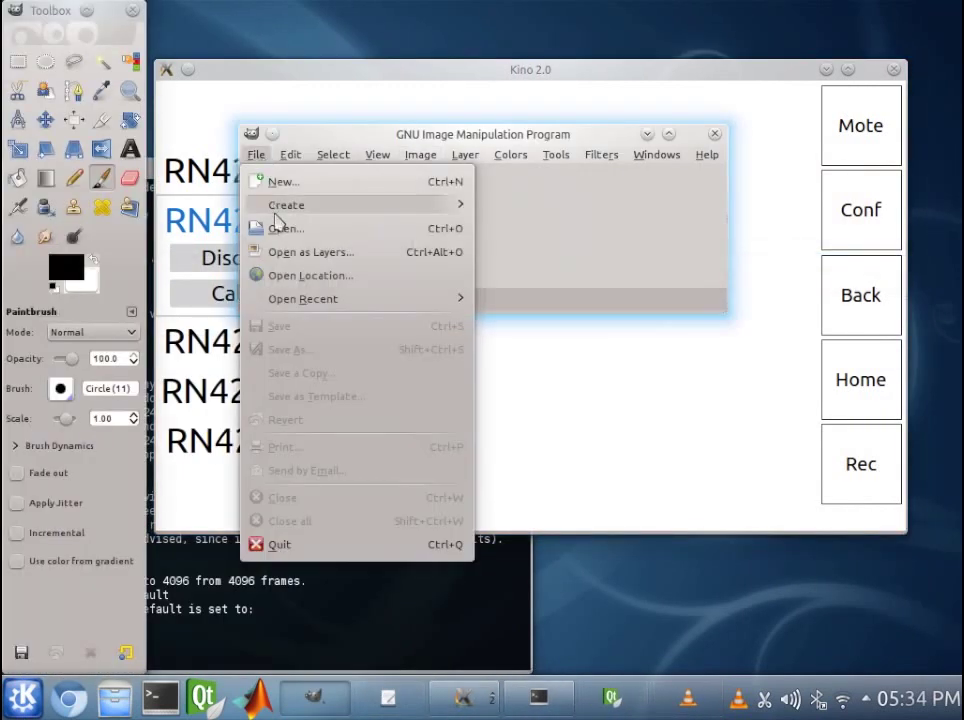
left_click(281, 232)
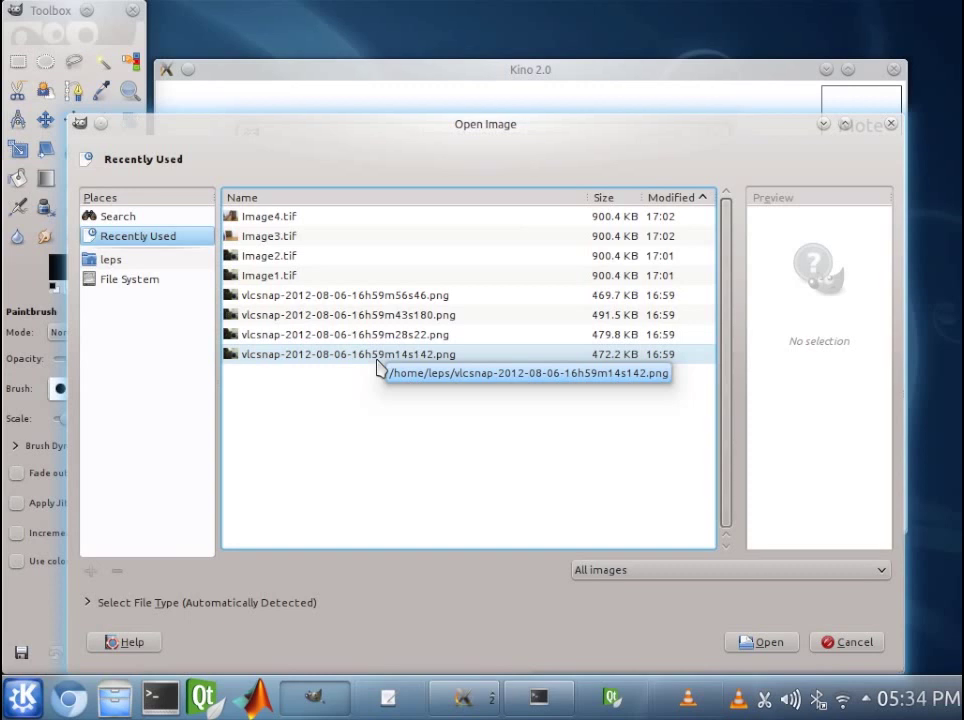
Save the 16h59m14s142 snapshot as uncompressed Baseline.tif in matlab/WebCamOrientation/TOOLBOX_calib/calib_example.
double_click(377, 356)
key("ctrl+s")
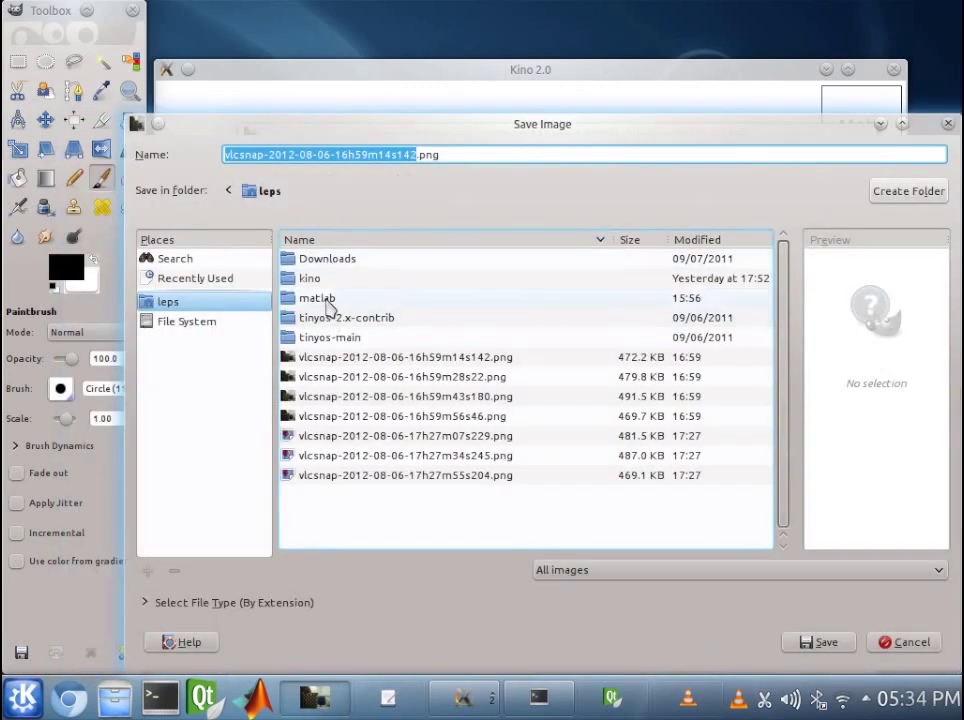
left_click(325, 300)
double_click(325, 300)
double_click(312, 260)
double_click(312, 260)
double_click(318, 260)
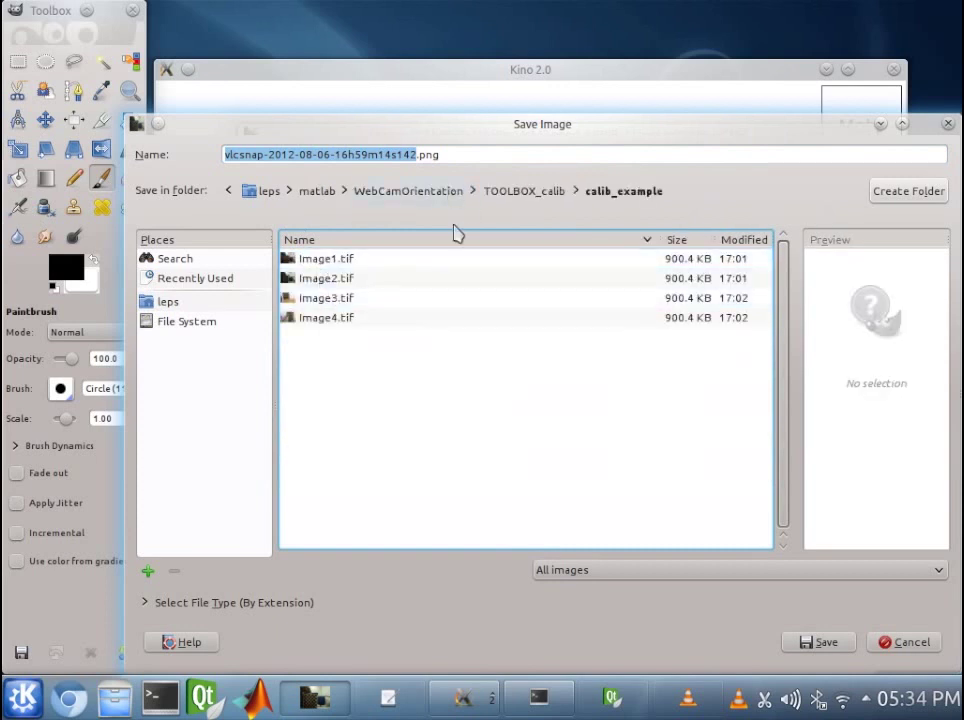
key("ctrl+a")
type("B")
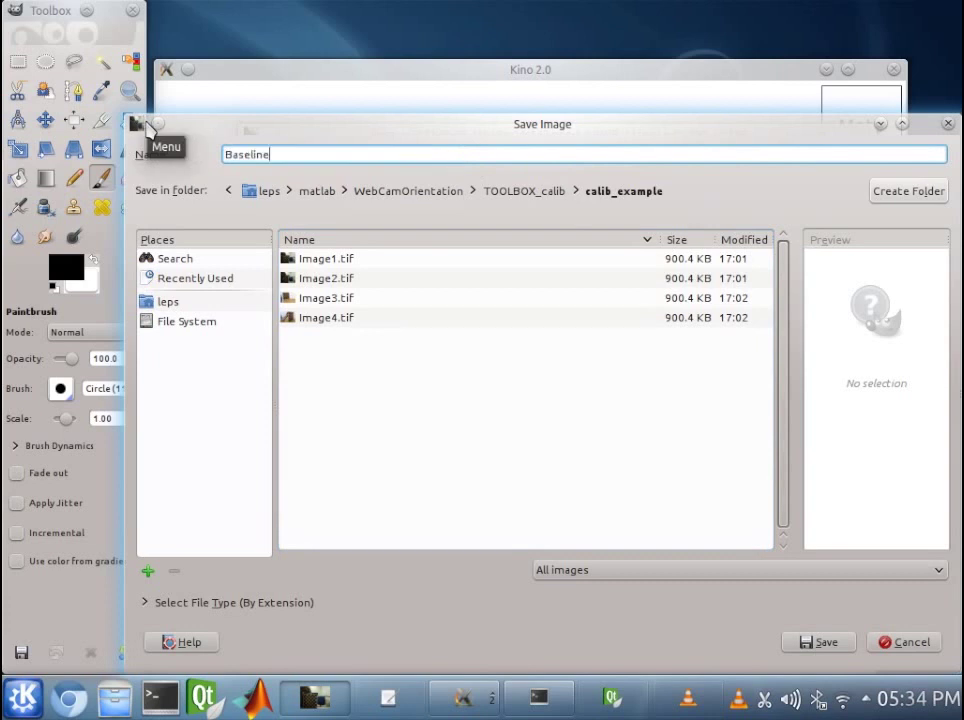
type("aseline.tif")
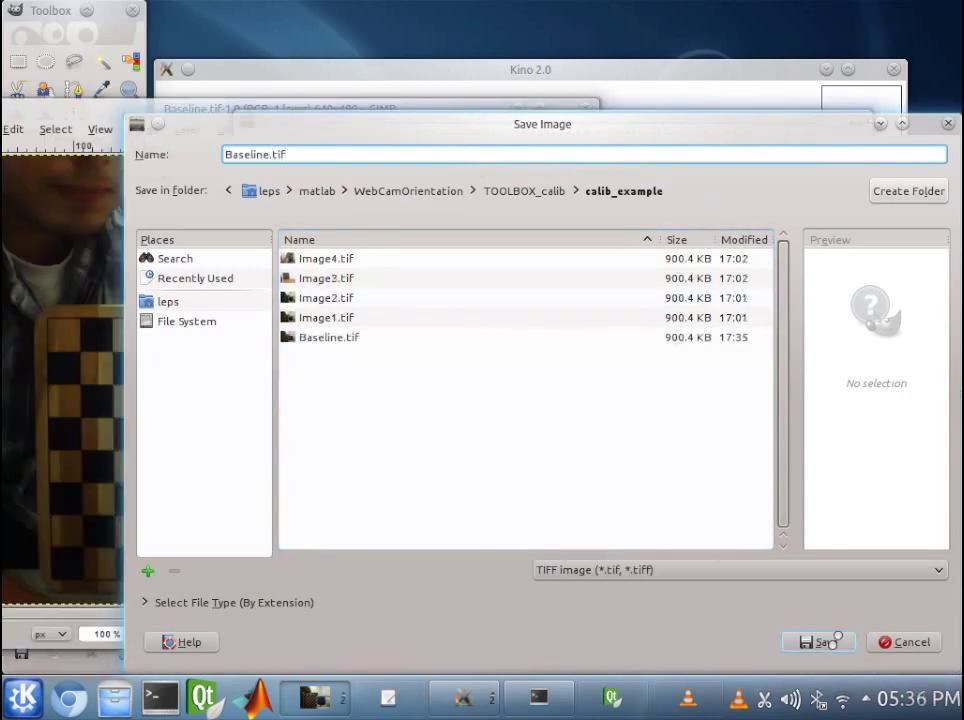
left_click(836, 641)
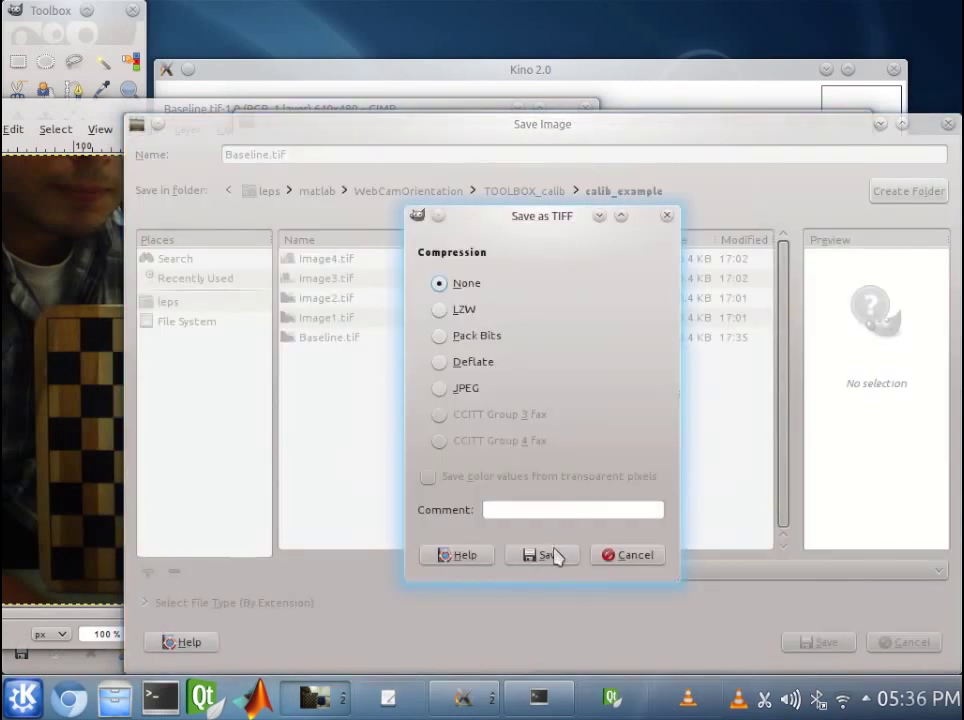
left_click(553, 557)
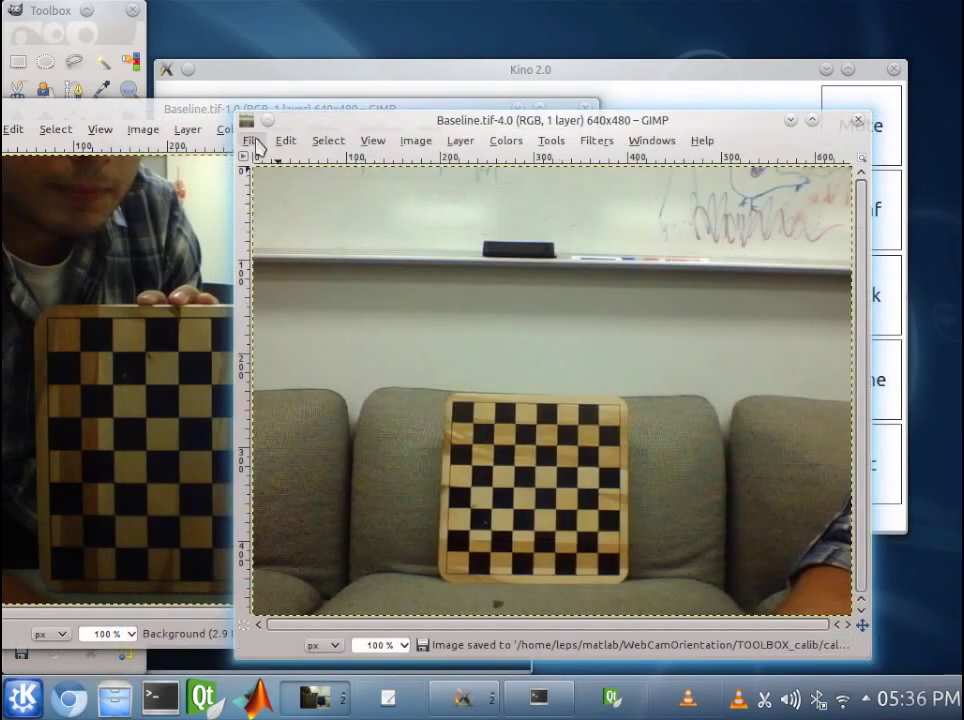
Open the 17h27m34s245 snapshot and save it as RotateLeft.tif in calib_example.
left_click(251, 141)
left_click(283, 216)
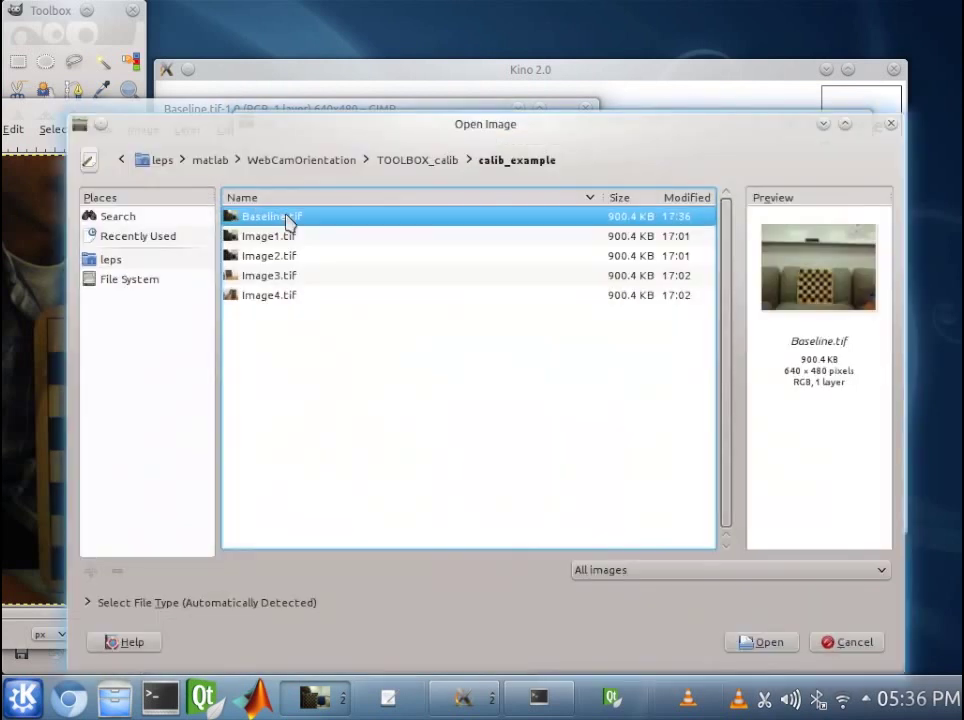
left_click(152, 260)
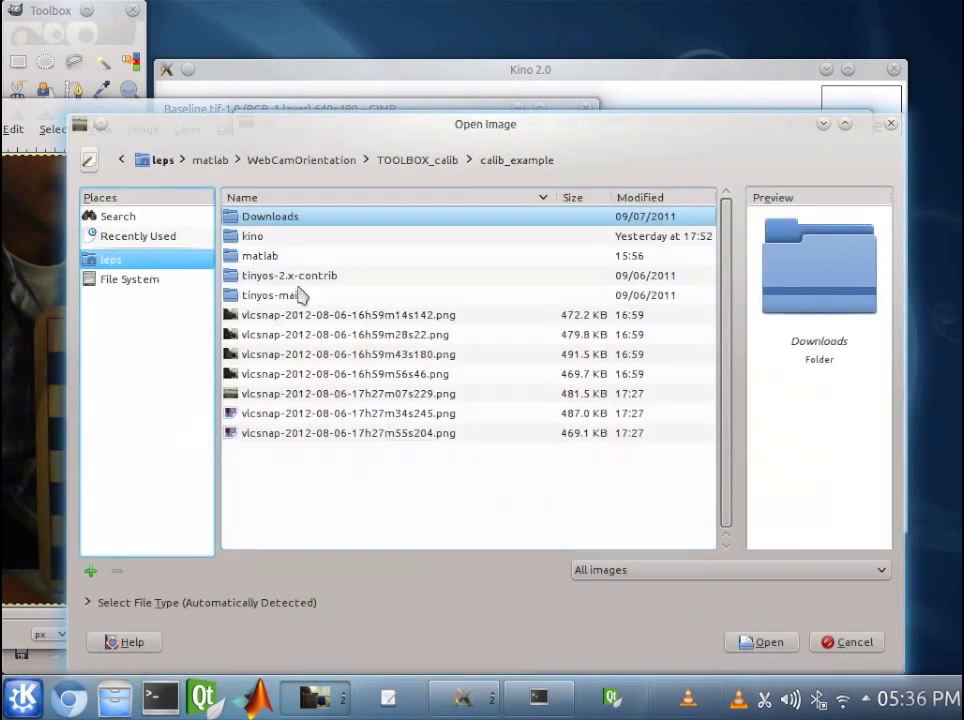
left_click(392, 418)
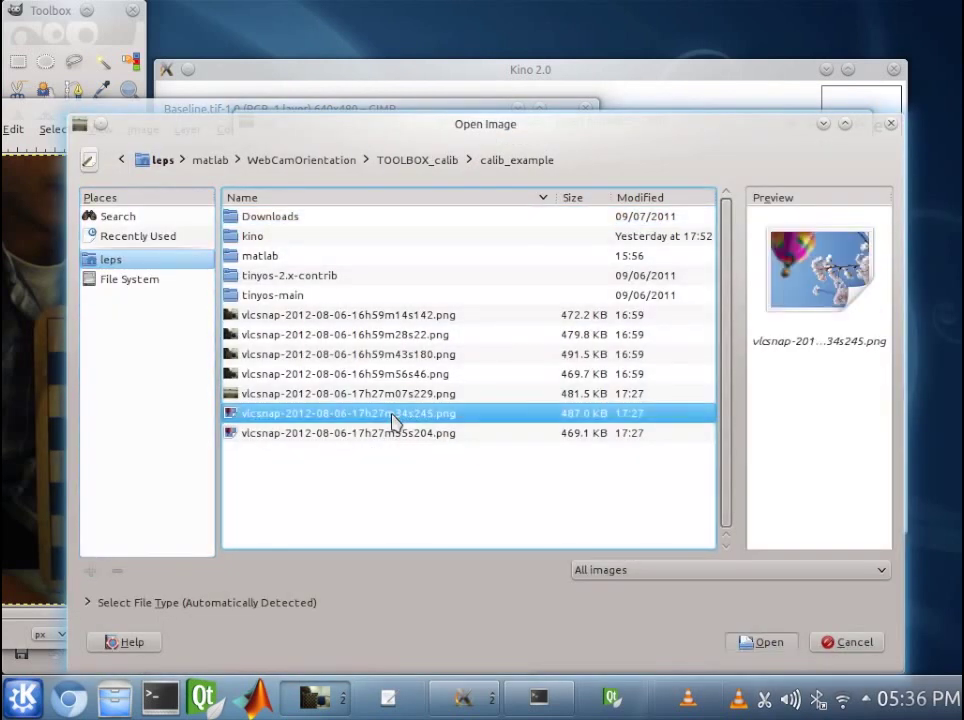
double_click(394, 422)
left_click(341, 31)
left_click(376, 225)
double_click(359, 259)
double_click(359, 259)
type("RotateLeft.tif")
Save the 17h27m55s204 snapshot as RotateRight.tif.
left_click(388, 118)
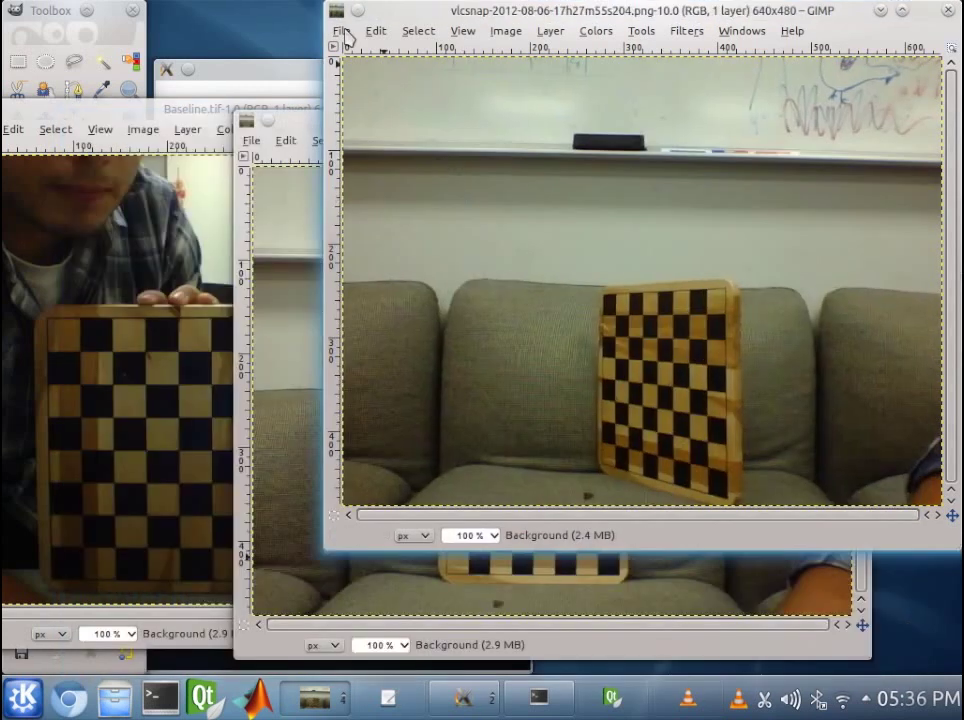
key("shift+ctrl+s")
left_click(326, 297)
double_click(245, 154)
type("RotateRight.tif")
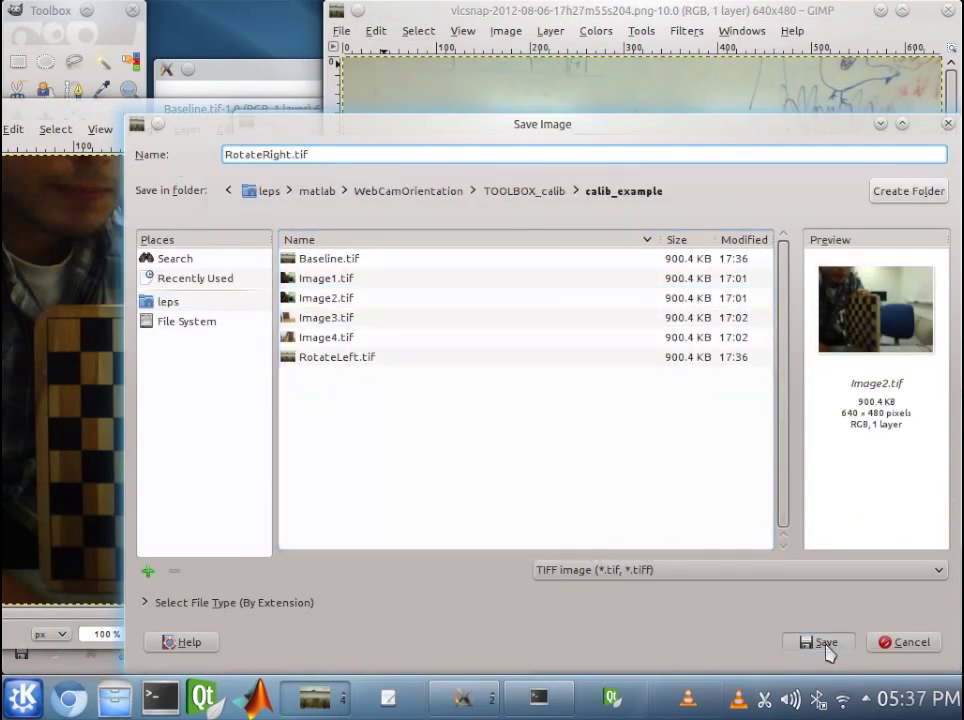
left_click(822, 643)
Close the RotateRight, RotateLeft and Baseline image windows and quit GIMP.
left_click(948, 11)
left_click(948, 11)
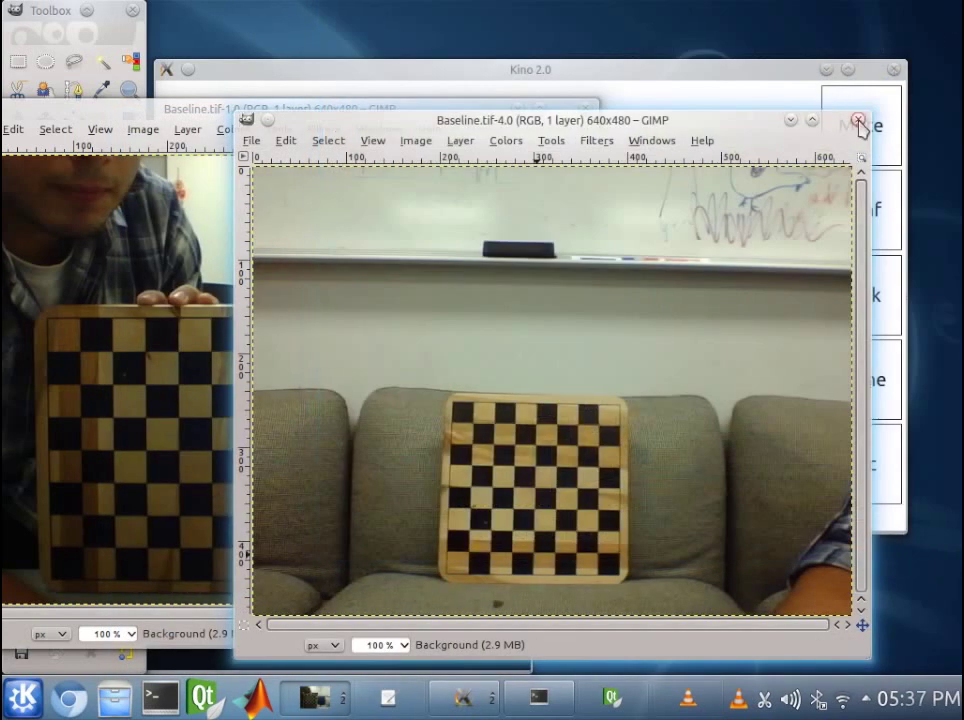
left_click(858, 120)
left_click(586, 108)
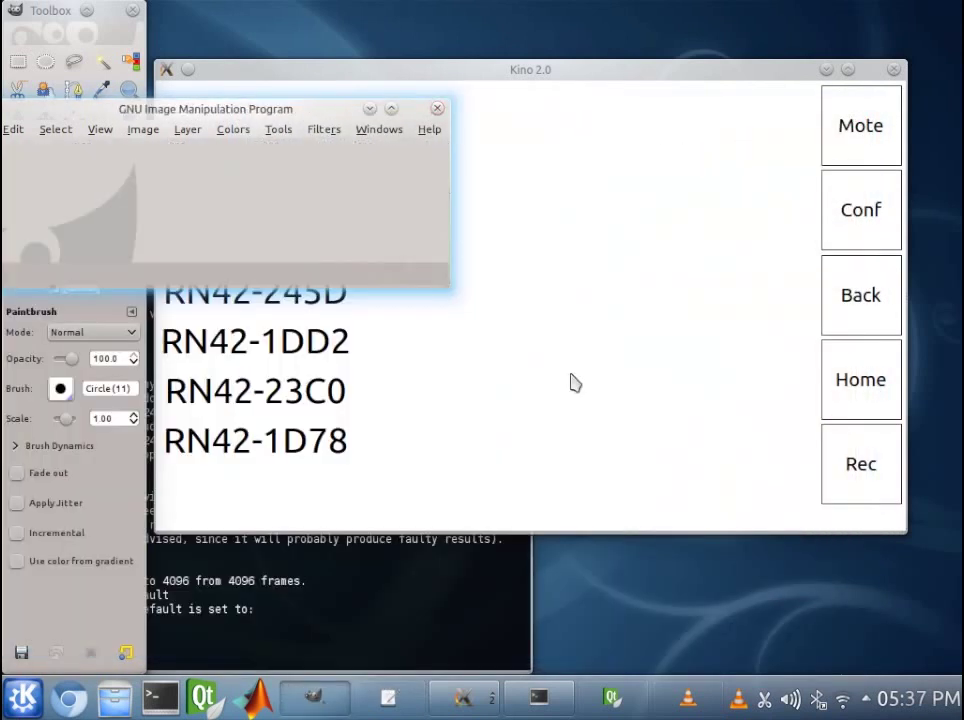
left_click(437, 110)
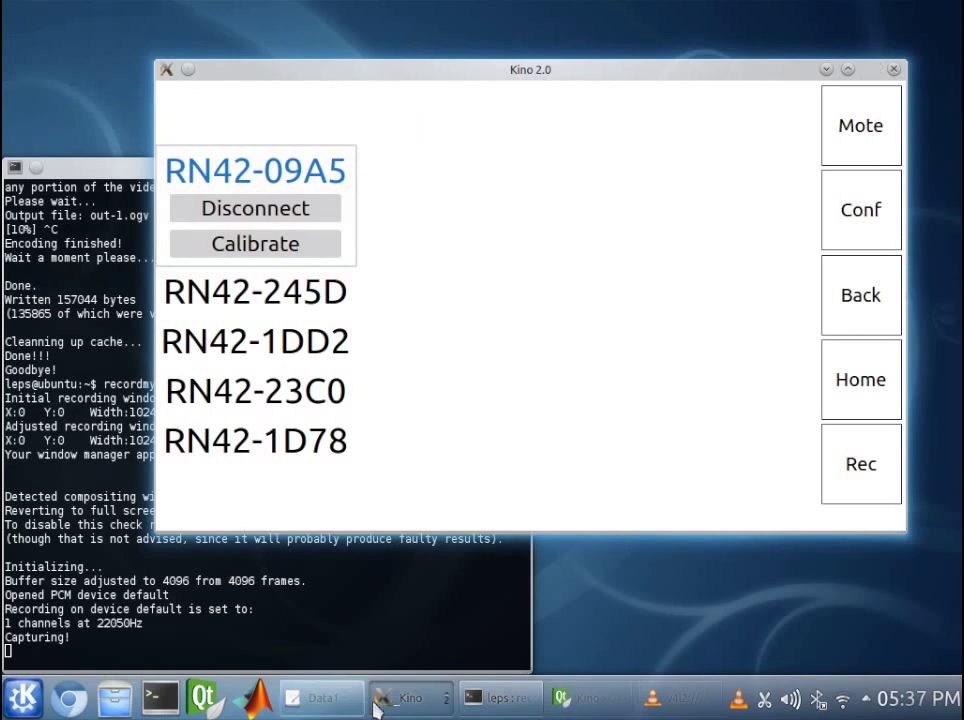
Launch MATLAB and add the WebCamOrientation folder to the search path.
left_click(259, 700)
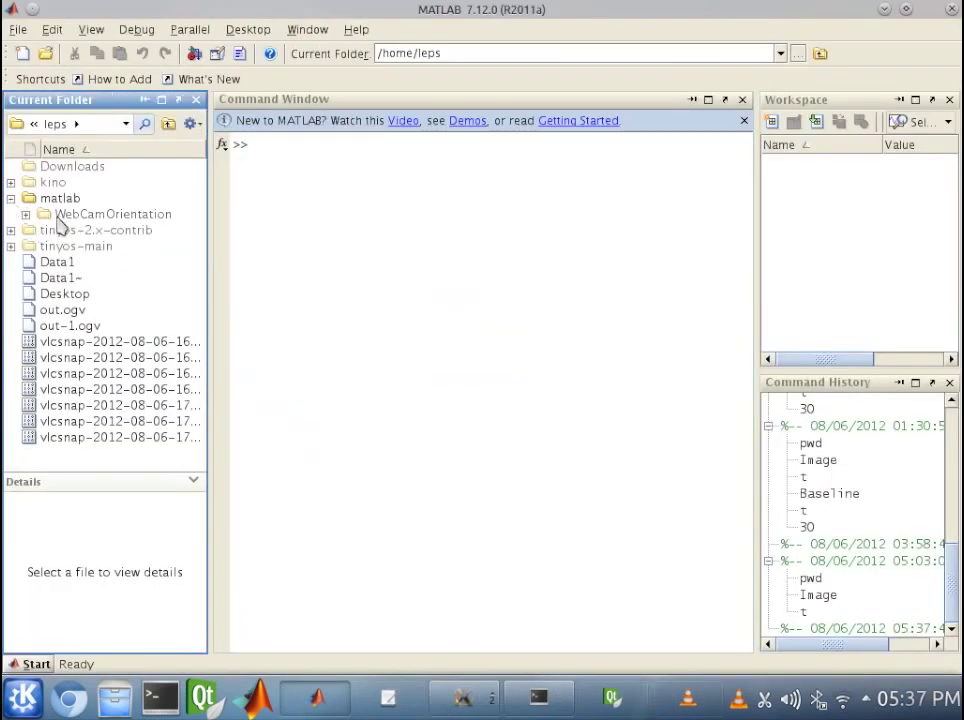
left_click(70, 216)
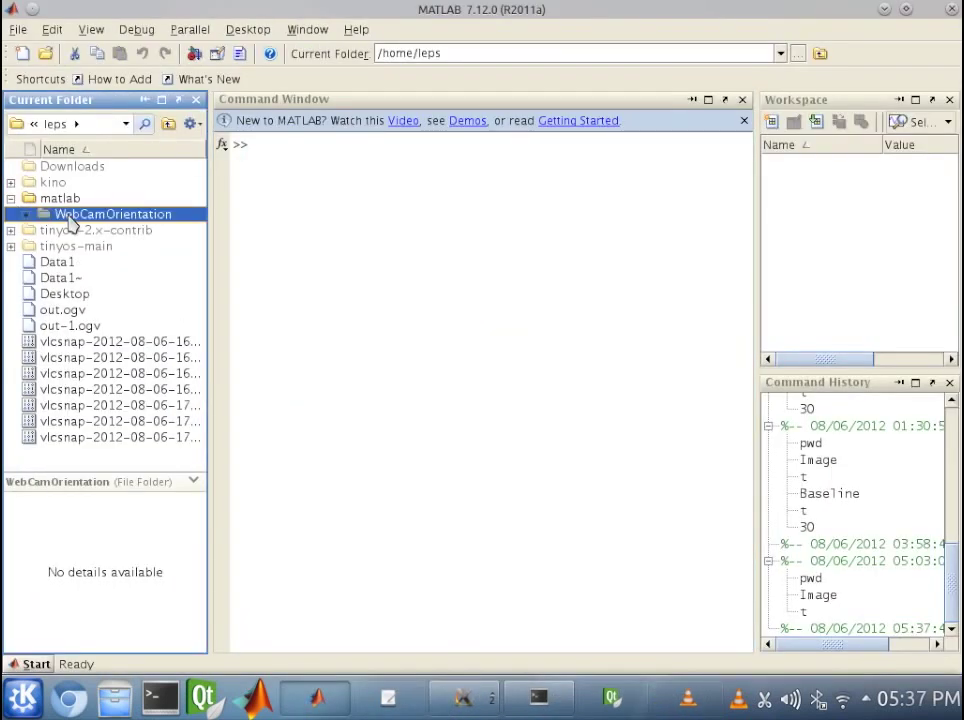
right_click(70, 220)
mouse_move(140, 498)
left_click(395, 512)
Make the matlab folder current, then return to the leps home folder.
left_click(30, 229)
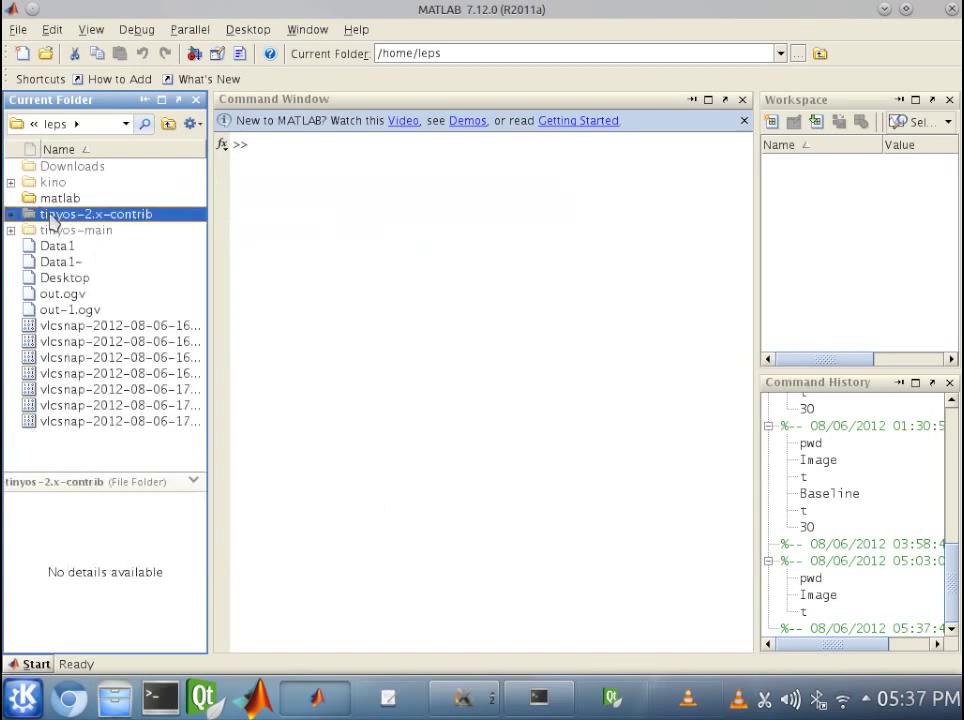
left_click(38, 200)
double_click(38, 200)
left_click(33, 123)
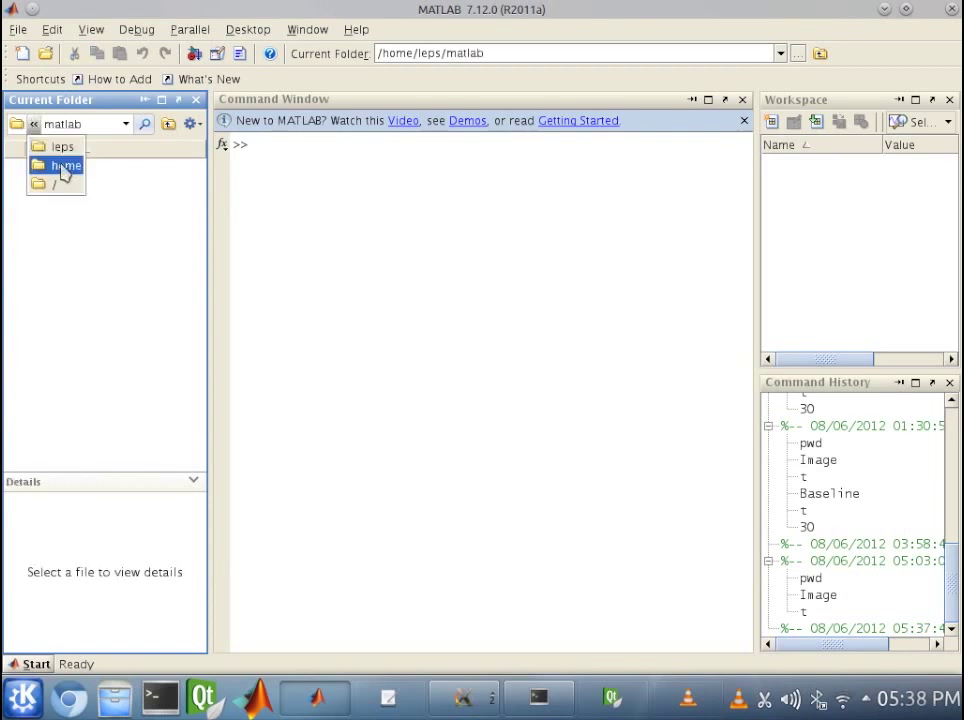
left_click(35, 125)
left_click(34, 125)
left_click(48, 146)
Expand tinyos-2.x-contrib > matlab > WebCamOrientation, make TOOLBOX_calib current, and open calib_gui.m.
left_click(11, 214)
left_click(47, 262)
left_click(44, 202, "ctrl")
left_click(46, 204)
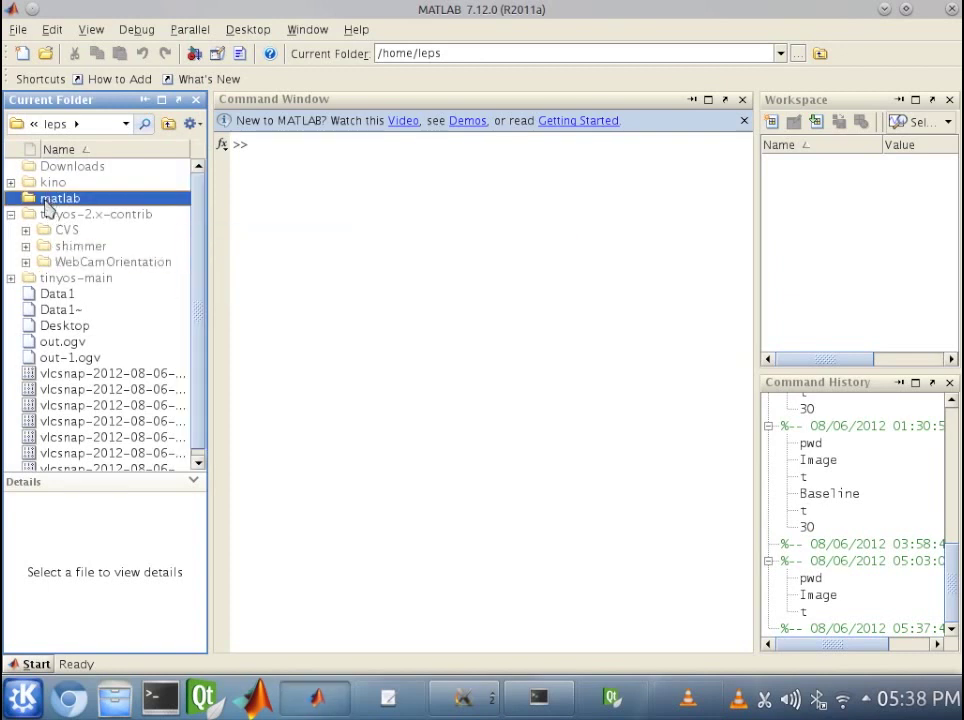
left_click_drag(28, 198, 32, 250)
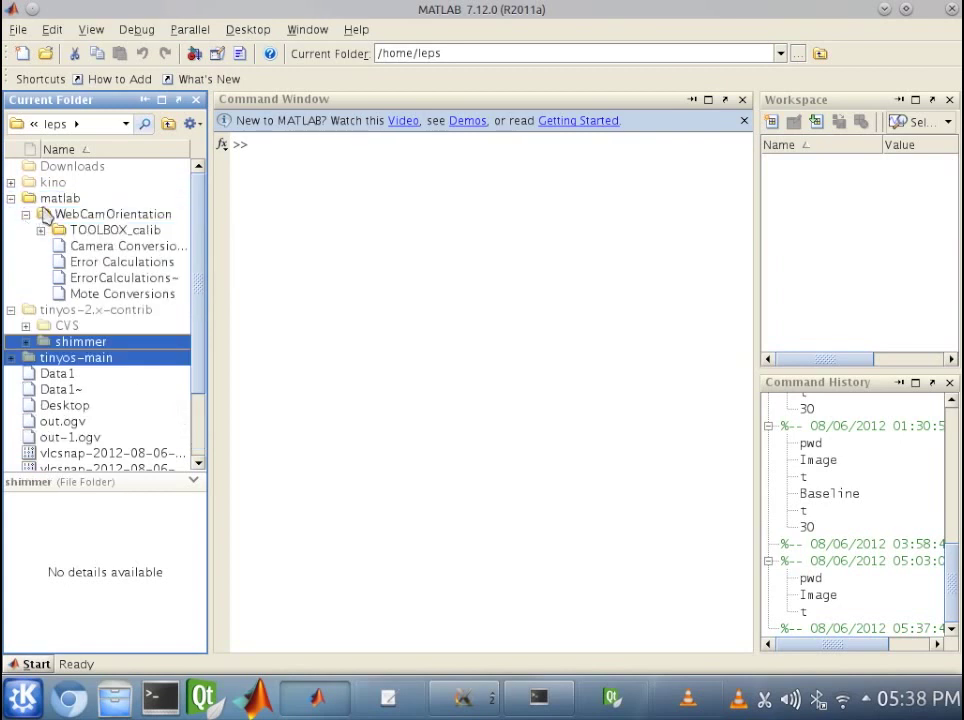
left_click(60, 216)
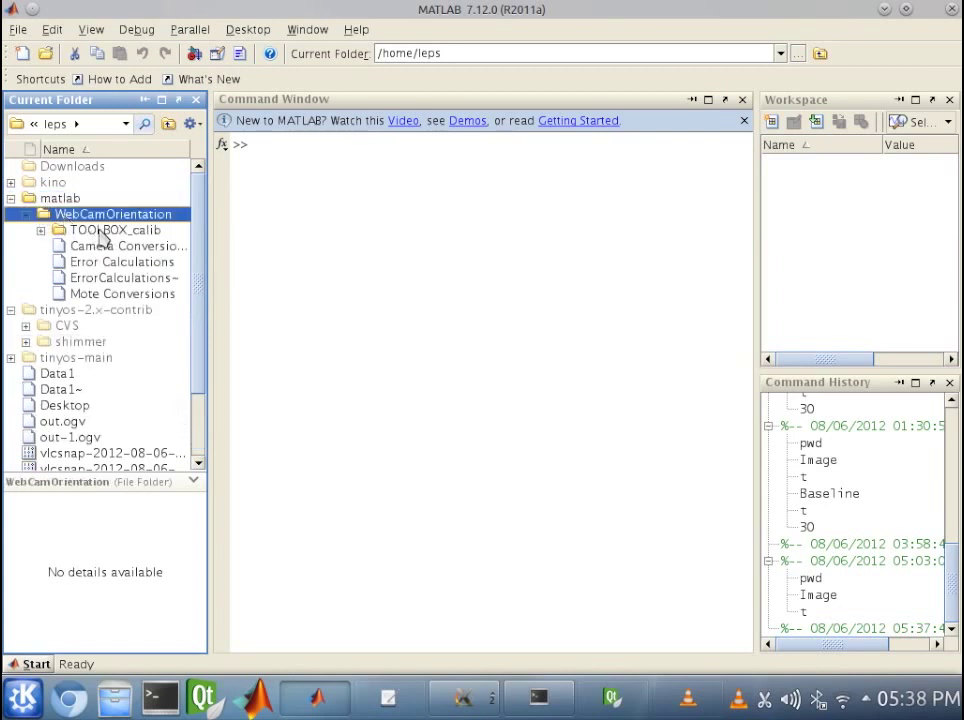
double_click(100, 232)
left_click(113, 327)
double_click(113, 327)
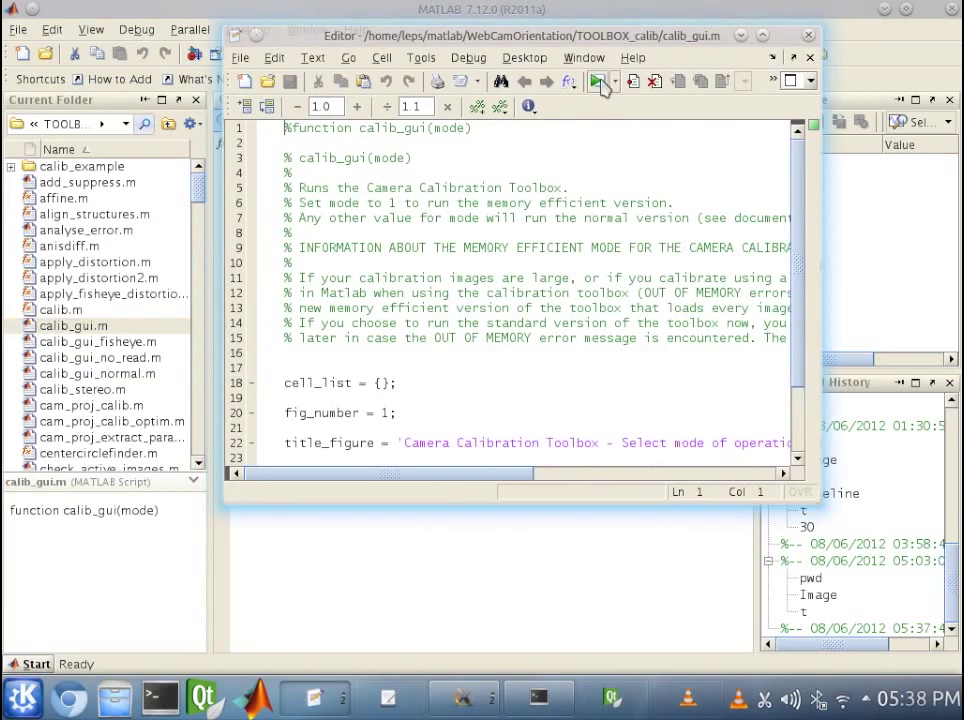
Run calib_gui in Standard mode, close the editor, and make calib_example the current folder.
left_click(597, 82)
left_click(808, 35)
left_click(491, 310)
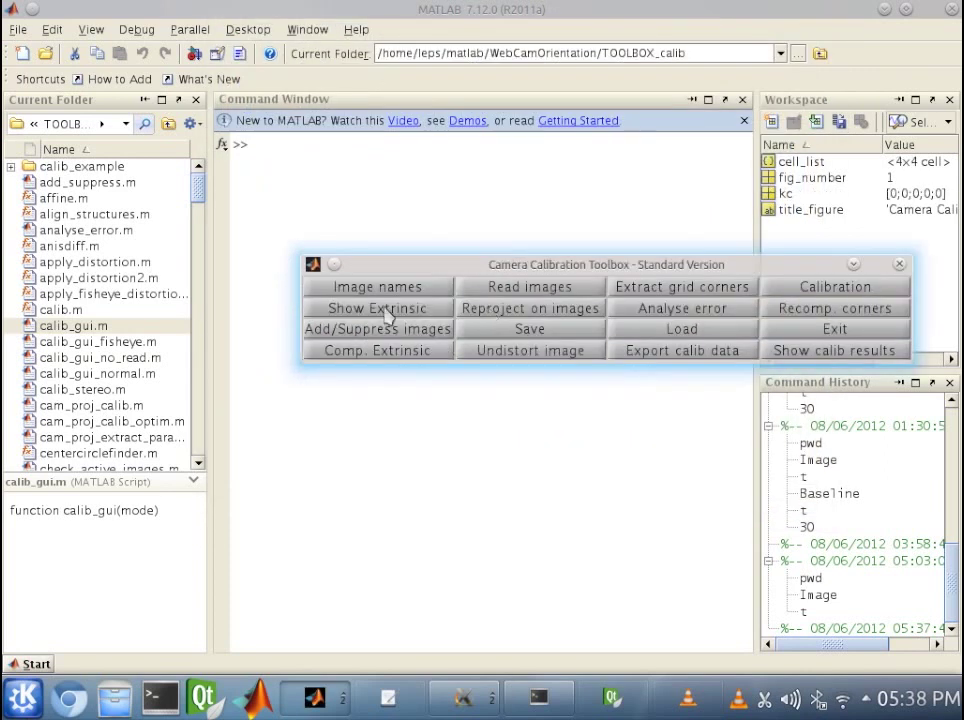
double_click(66, 168)
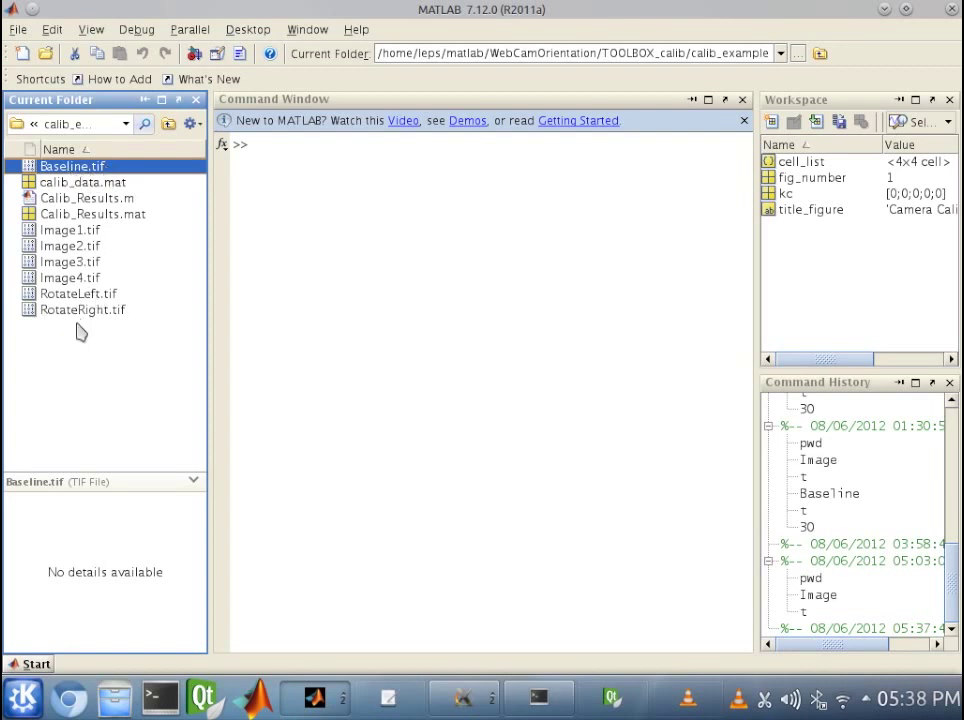
Load the calibration images with basename Image and format t, then close the mosaic figure.
mouse_move(331, 685)
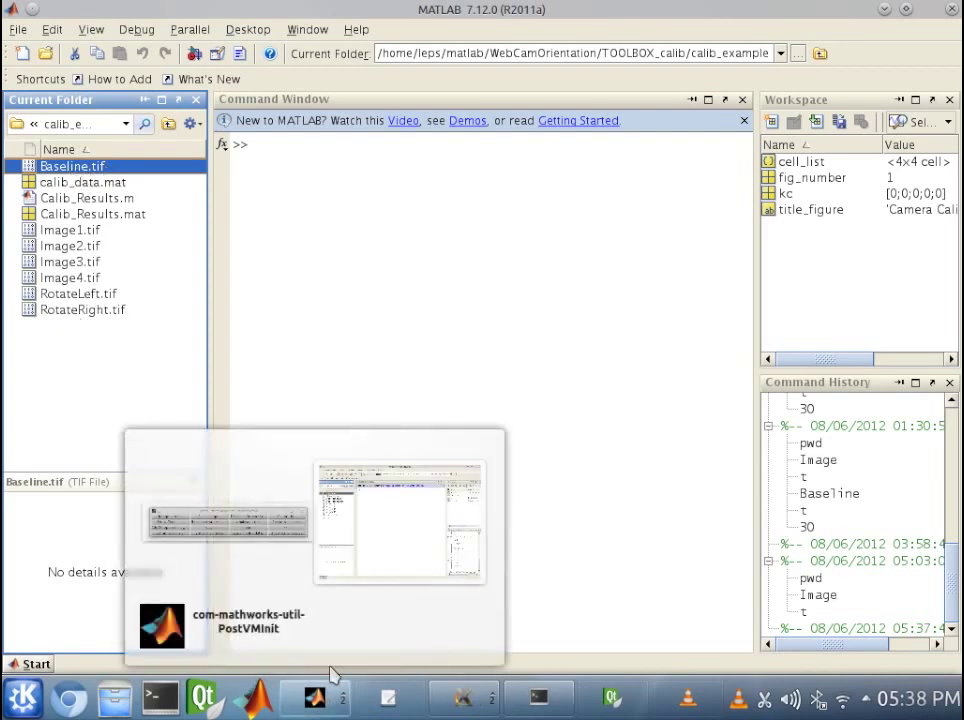
left_click(288, 527)
left_click(420, 290)
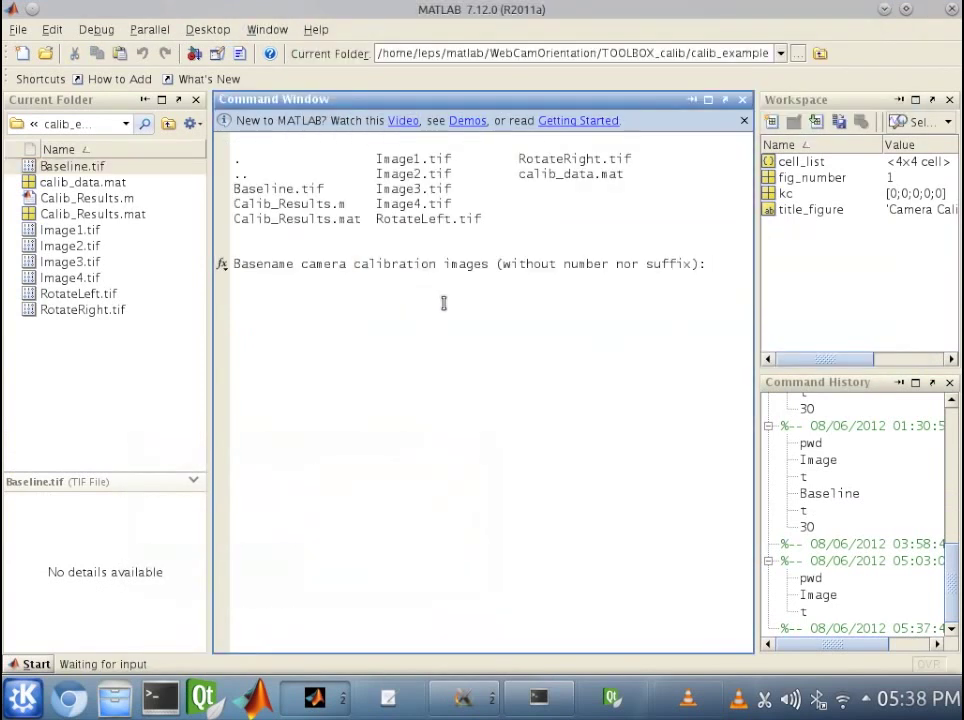
type("Imagt")
key("Return")
type("t")
key("Return")
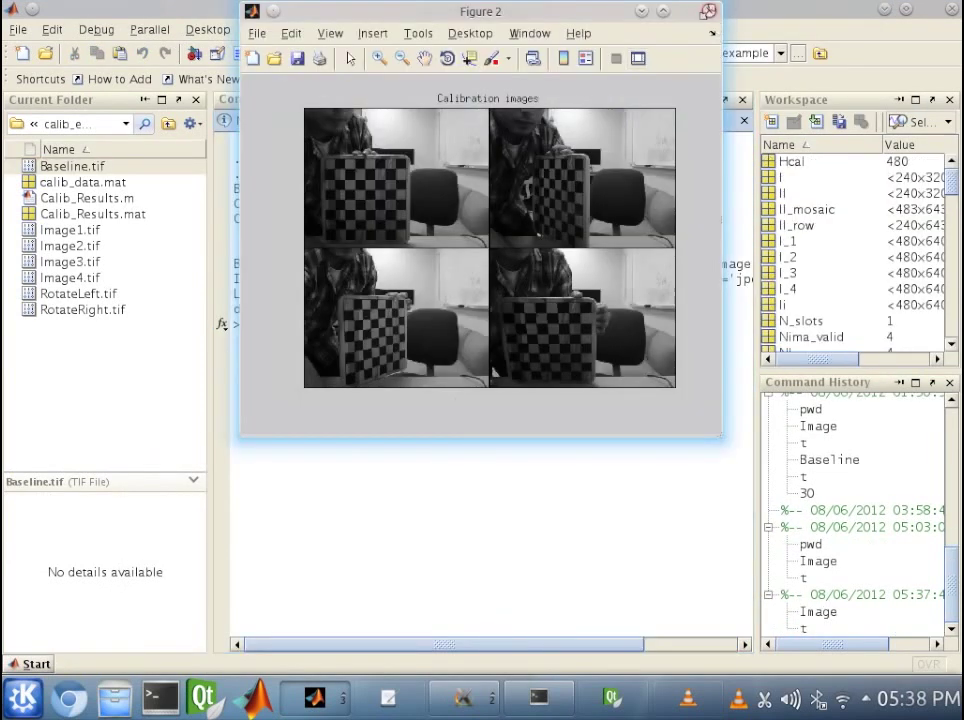
left_click(706, 10)
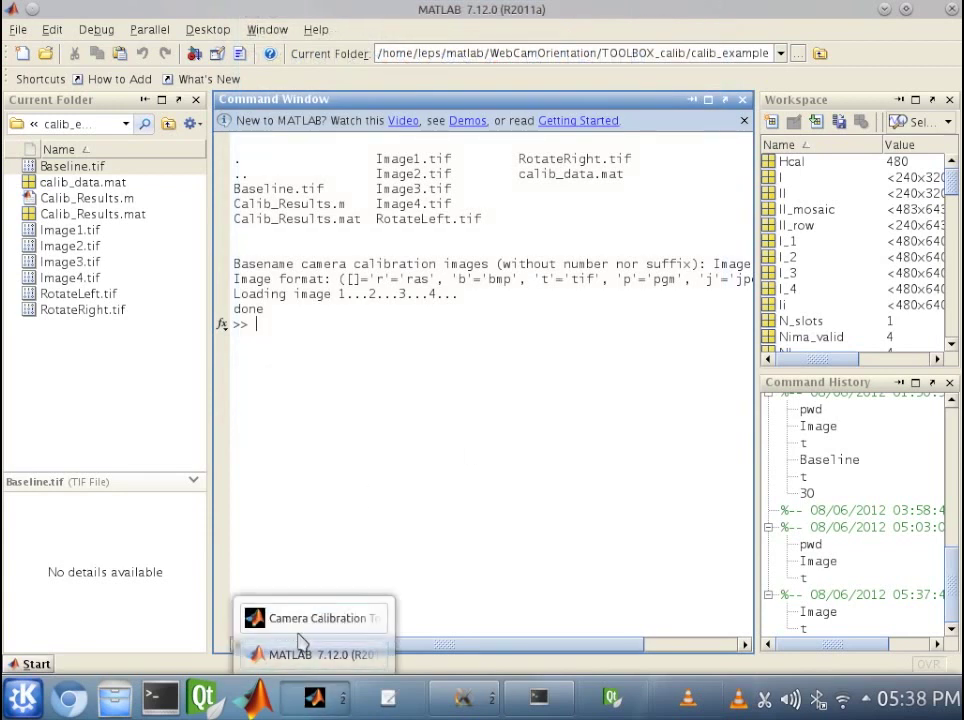
left_click(310, 618)
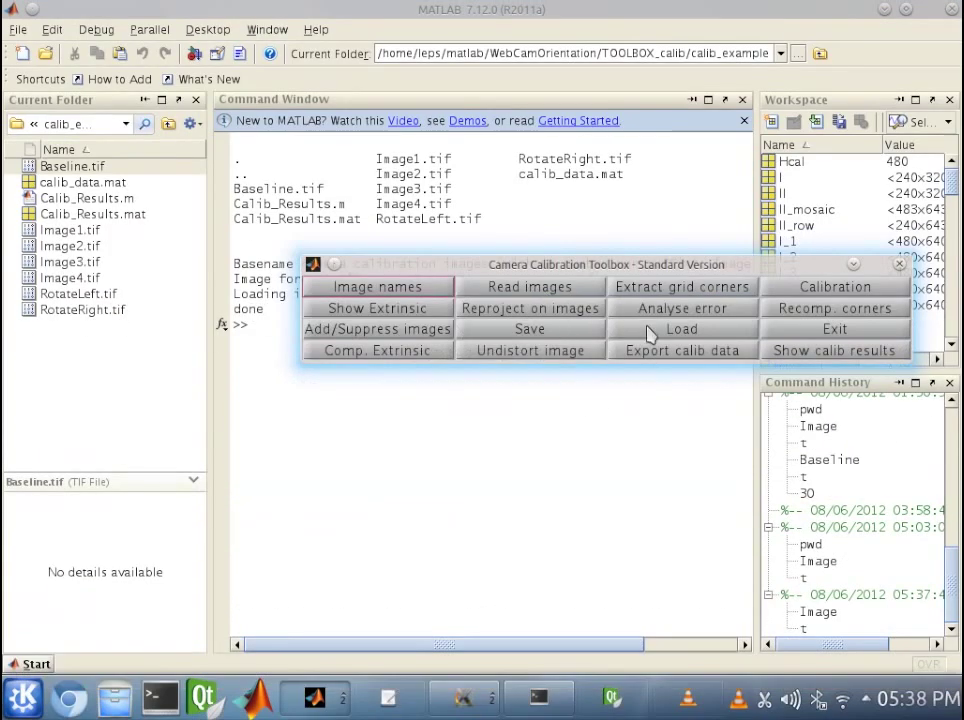
Load Calib_Results.mat, run Comp. Extrinsic on the Baseline image, and enlarge its figure.
left_click(648, 333)
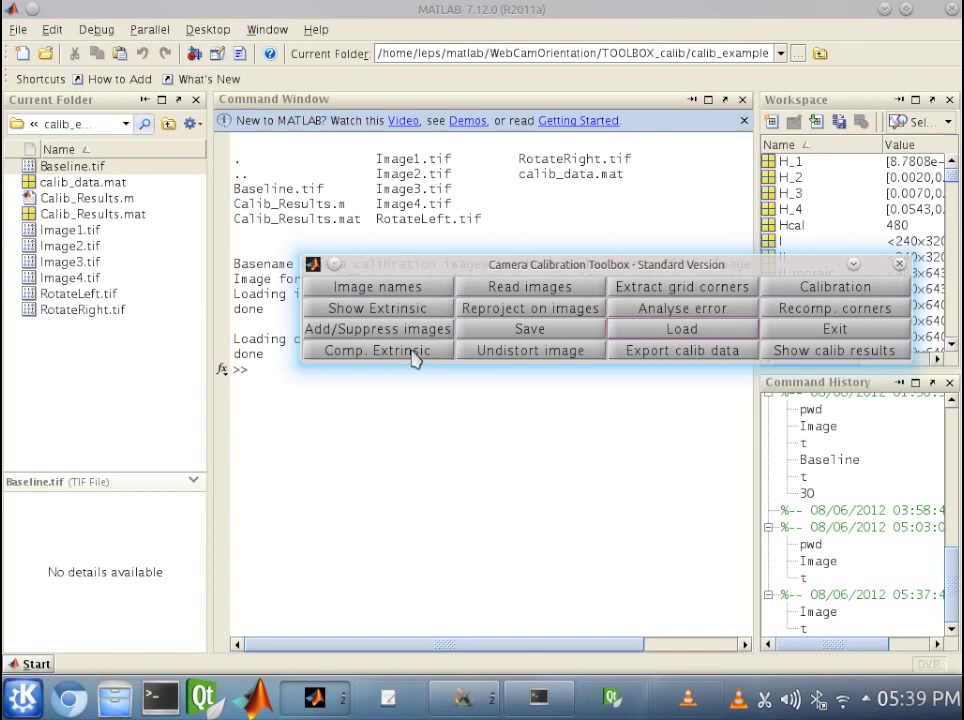
left_click(412, 354)
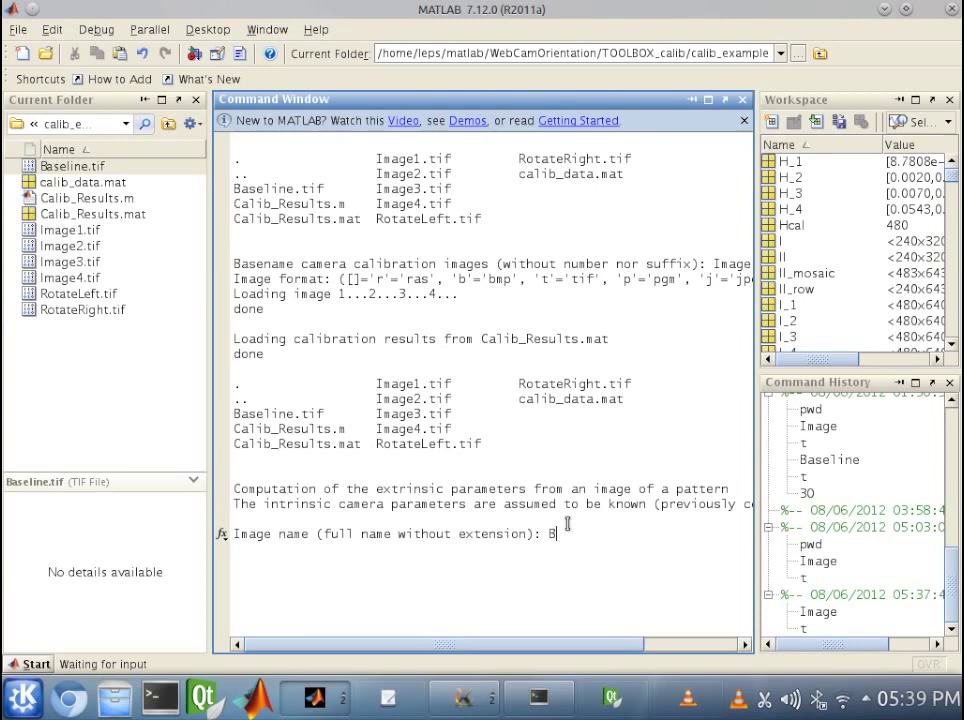
type("Baseline")
key("Return")
key("Return")
key("Return")
left_click(662, 13)
Click Baseline's four board corners, accept 30 mm squares, and close Figures 2 and 3.
left_click(400, 397)
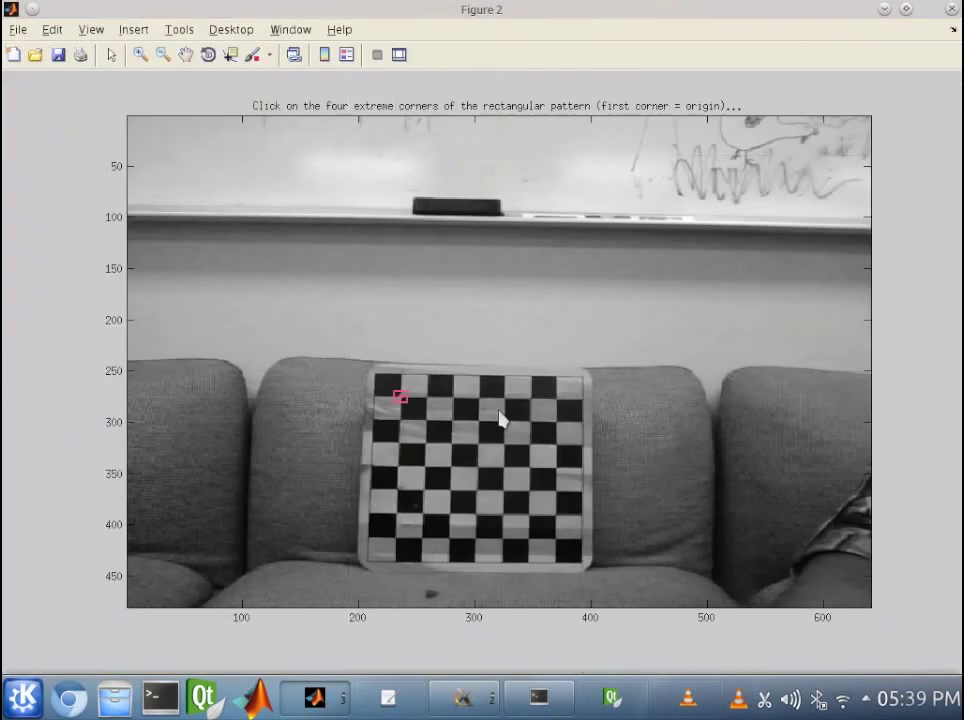
left_click(557, 398)
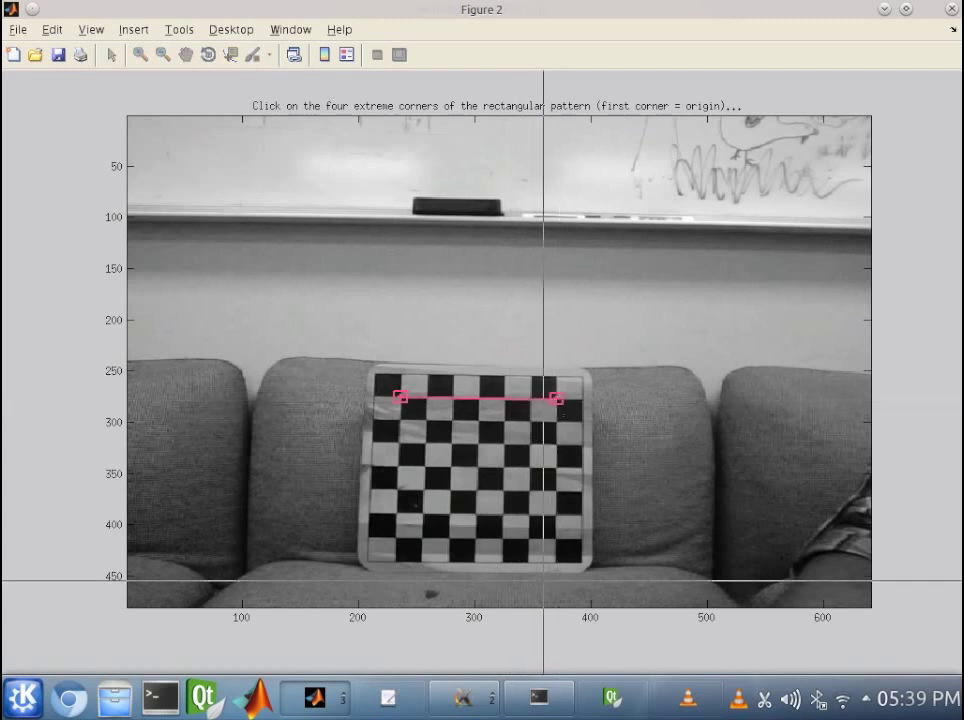
left_click(555, 538)
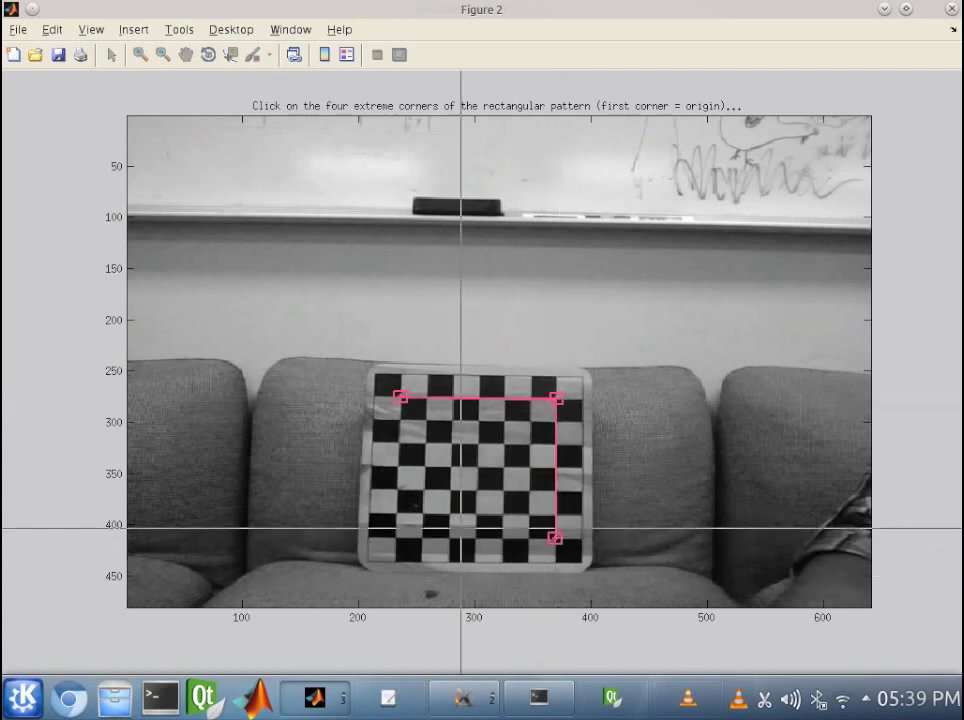
left_click(395, 537)
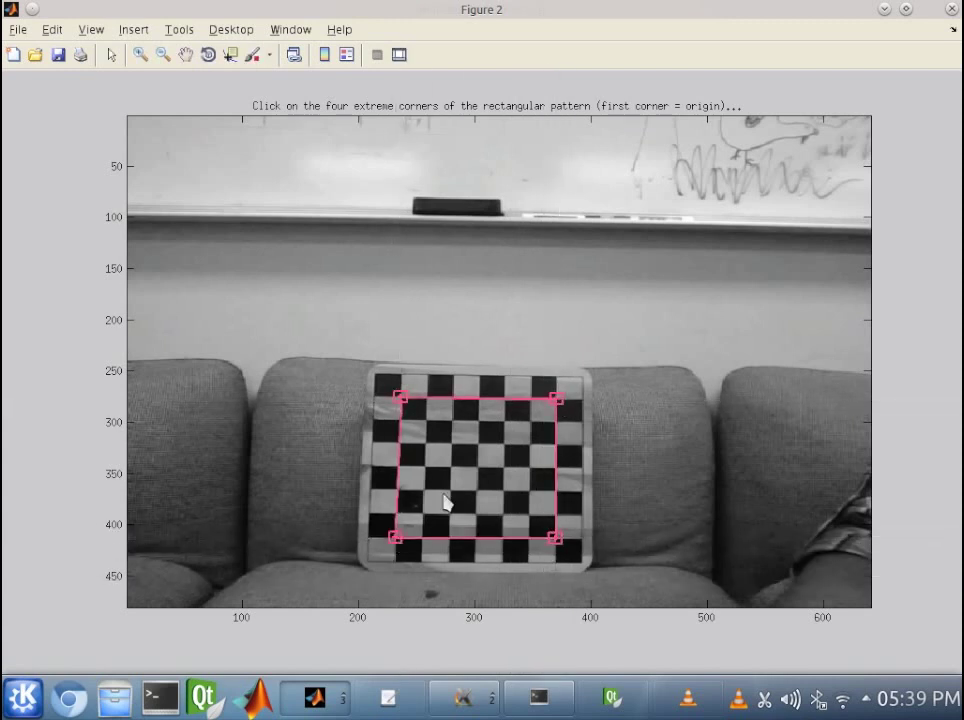
left_click(950, 9)
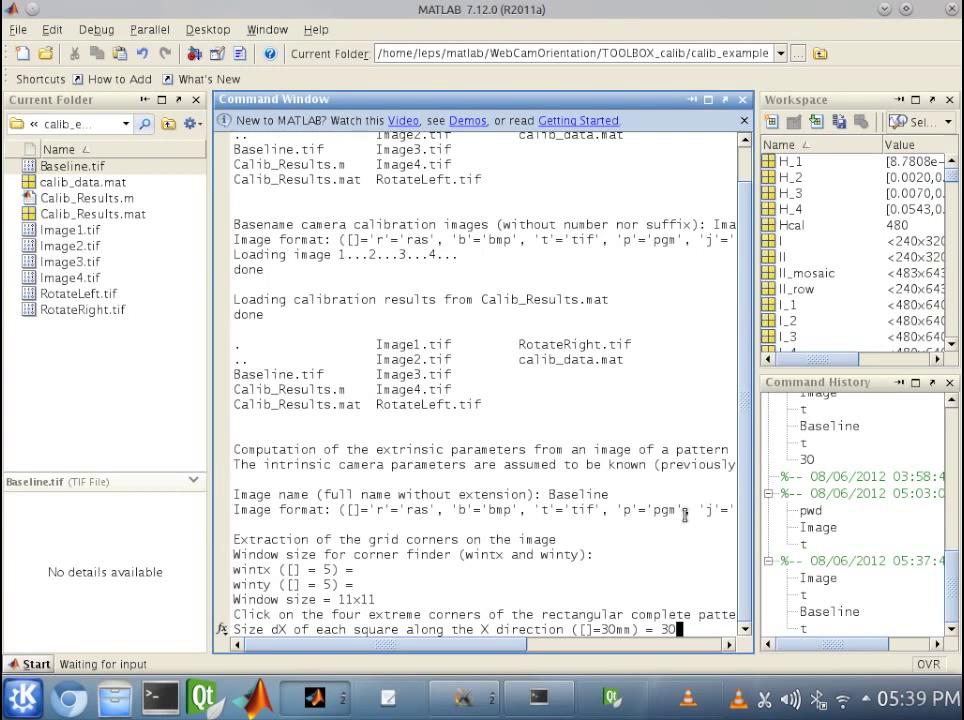
key("Return")
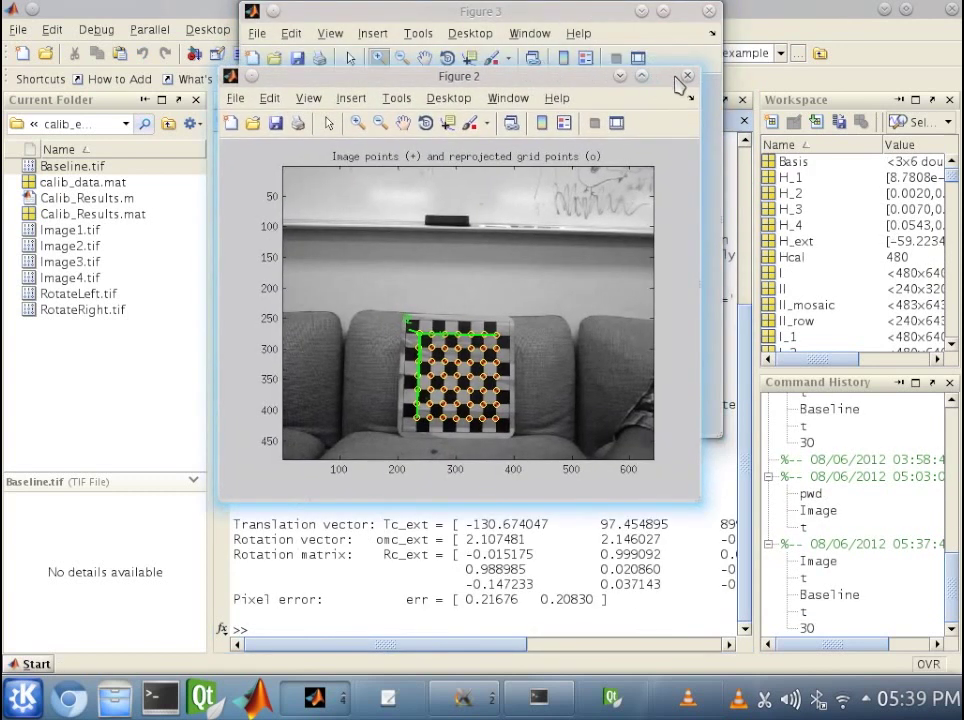
left_click(687, 76)
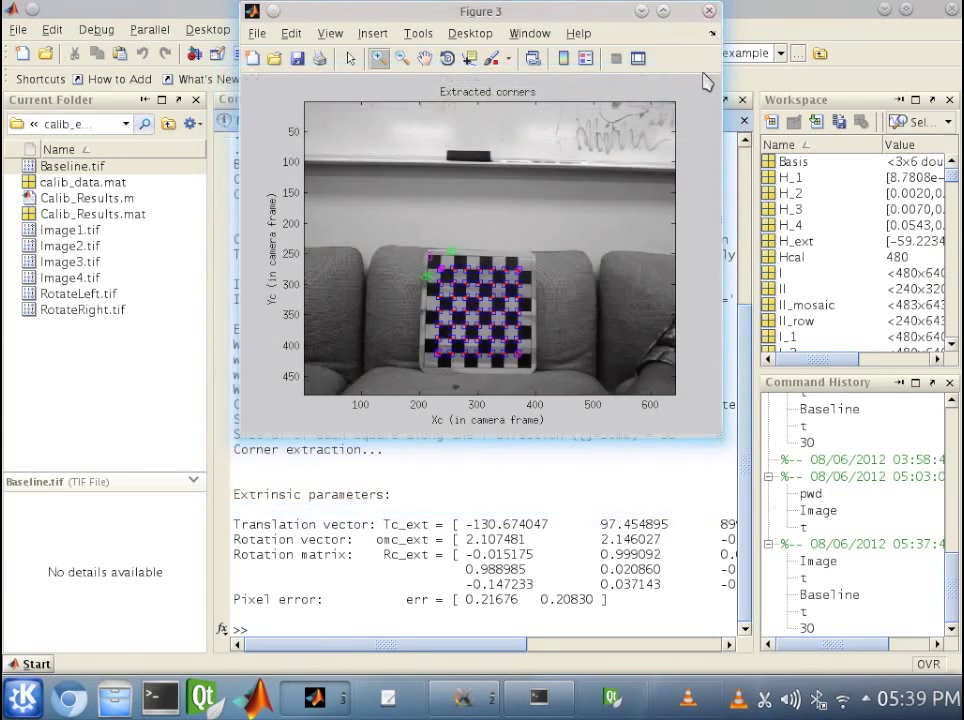
left_click(709, 11)
key("alt+Tab")
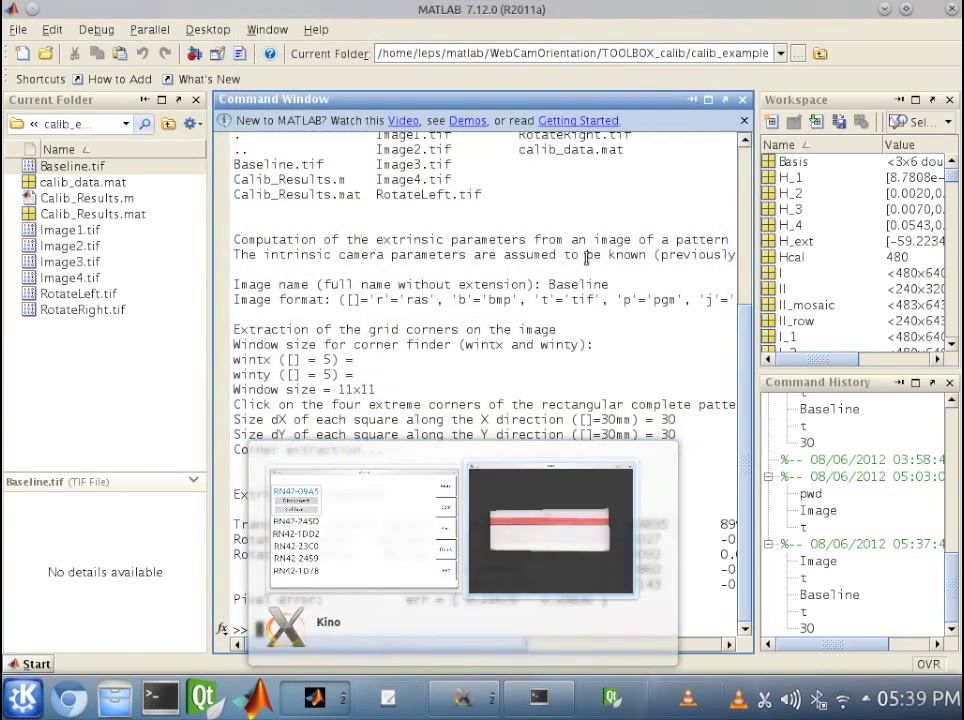
Copy the Rc_ext rotation matrix from the Command Window and bring the Kate note forward.
left_click_drag(463, 554, 746, 586)
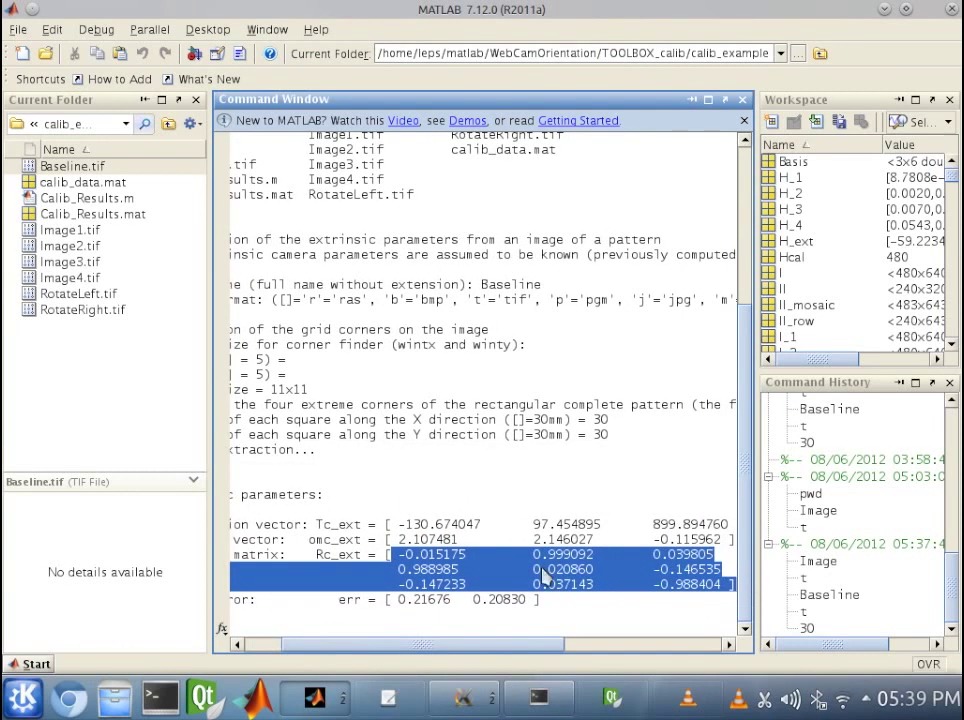
right_click(476, 575)
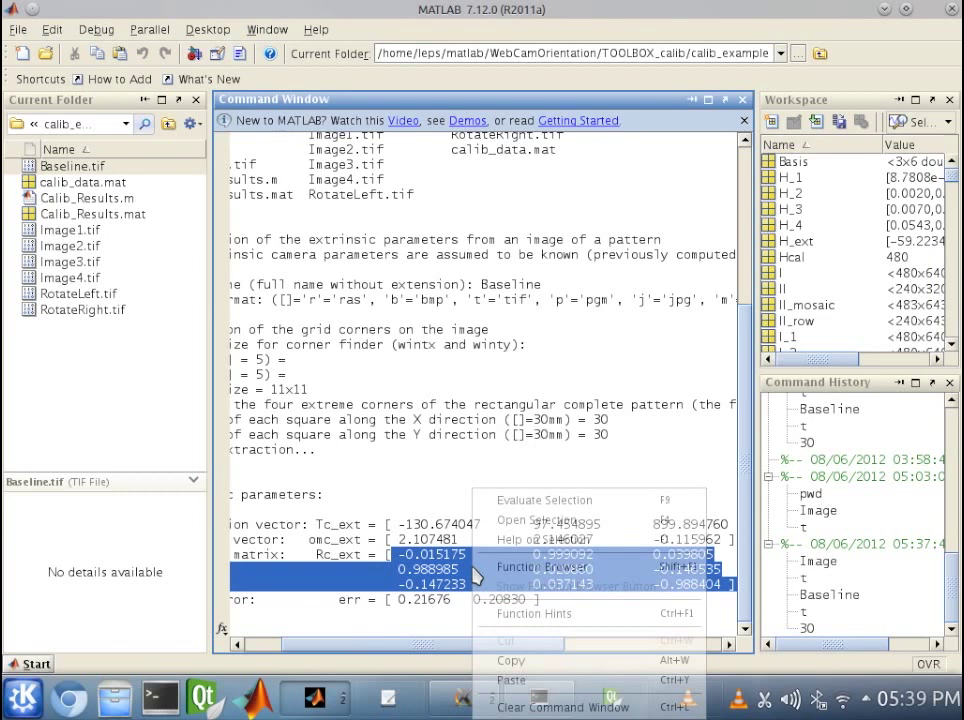
left_click(511, 660)
left_click(388, 698)
left_click_drag(355, 21, 448, 45)
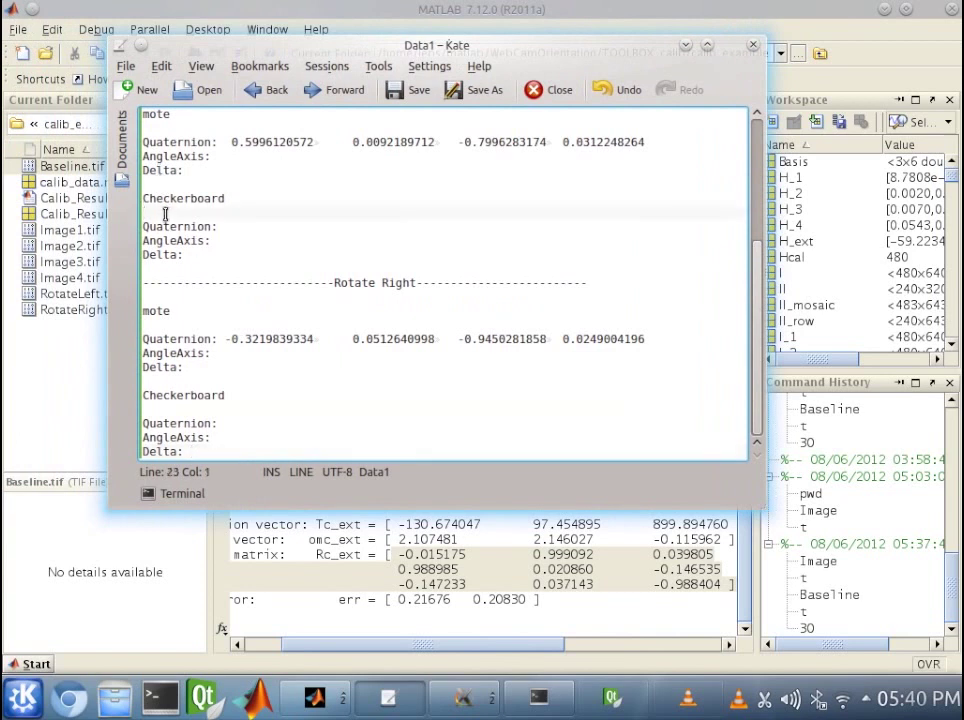
Add a 'Rotation Matrix:' line under Checkerboard with the pasted matrix, then minimize Kate.
key("Return")
type("Rotat")
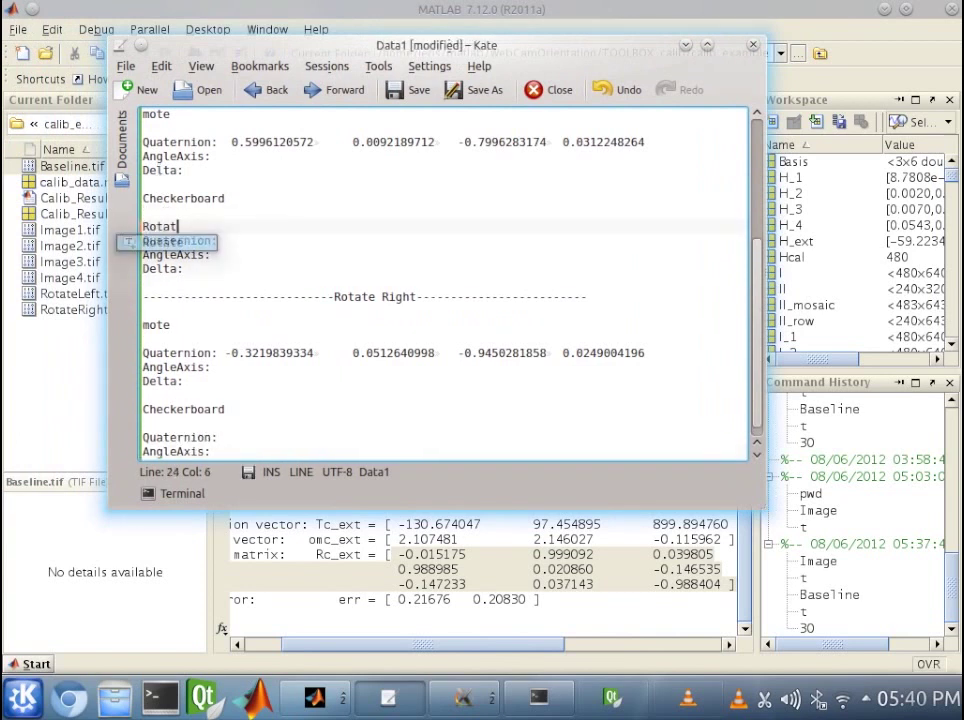
type("ion Matrix:")
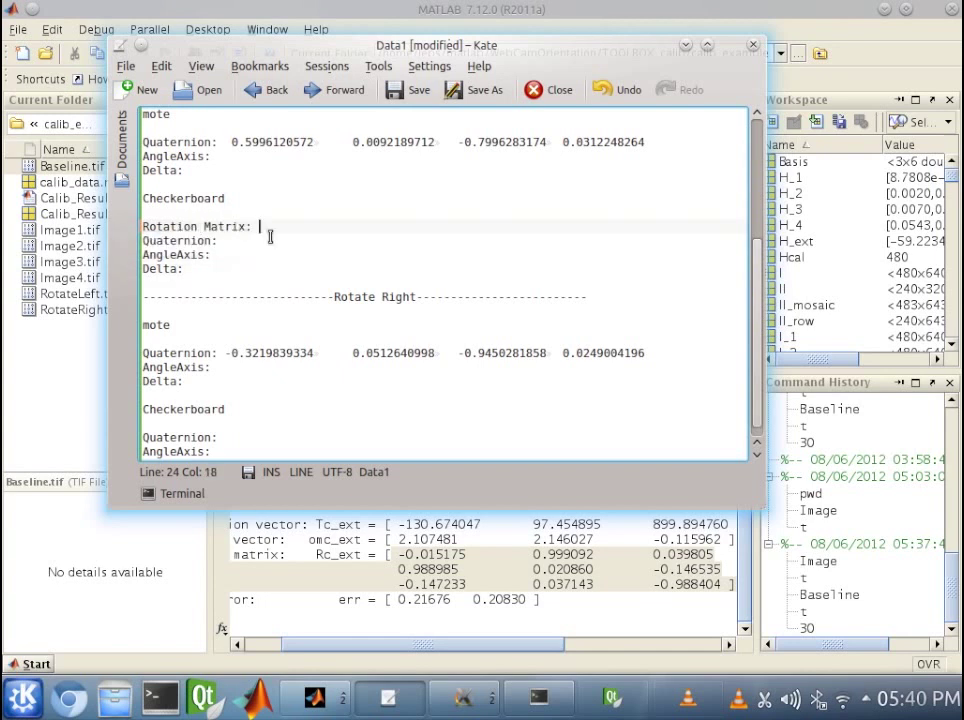
right_click(269, 236)
left_click(300, 288)
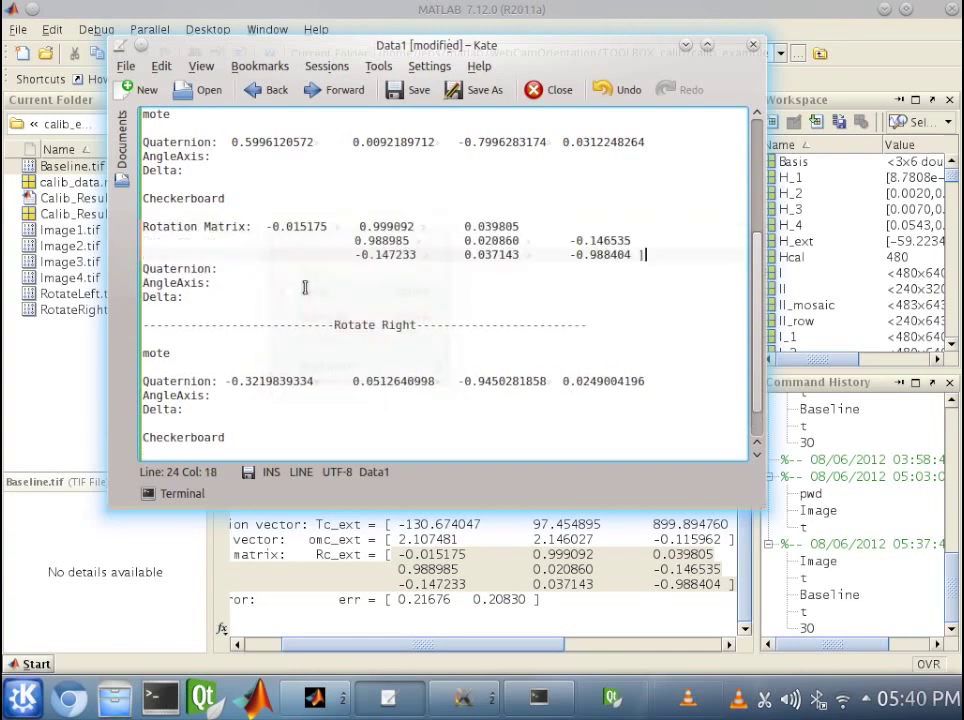
left_click(686, 47)
left_click(488, 626)
left_click(314, 697)
Run Comp. Extrinsic on RotateLeft and mark its four checkerboard corners.
left_click(310, 628)
left_click(392, 352)
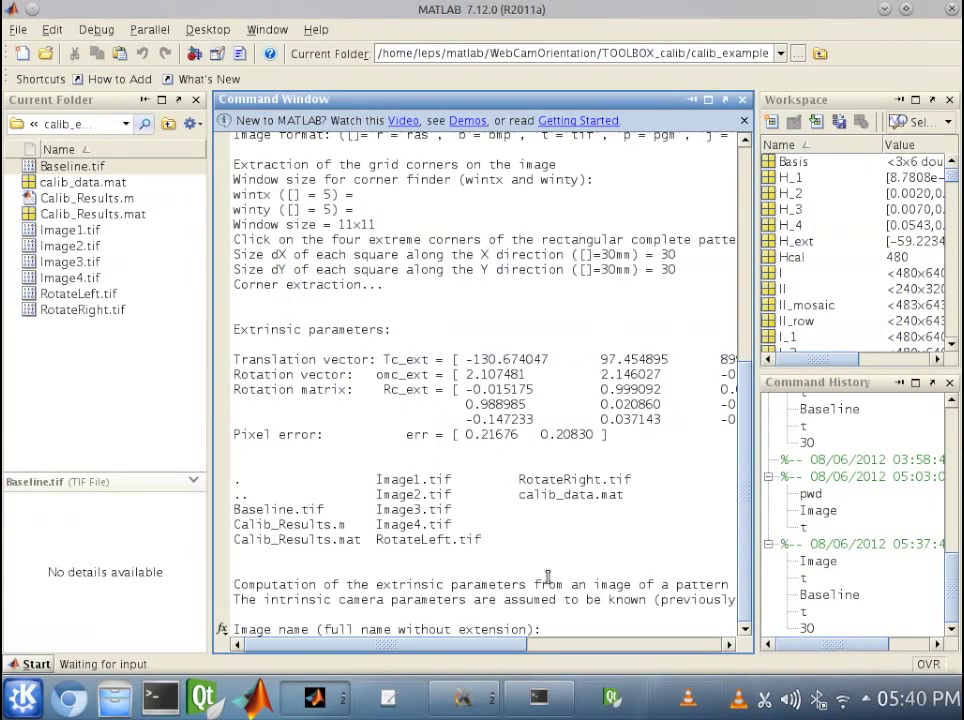
type("RotateLeft")
key("Return")
left_click(432, 268)
left_click(487, 270)
left_click(487, 355)
left_click(432, 370)
Paste the RotateLeft rotation matrix into the Kate note after a 'Rotation Matrix:' label.
left_click_drag(398, 554, 740, 584)
left_click(388, 697)
scroll(282, 282, "down", 1)
left_click(180, 423)
type("Rotation Matrix:")
key("ctrl+v")
scroll(622, 383, "up", 5)
Replace the outdated matrix under Baseline's Checkerboard with a relabelled pasted matrix, then minimize Kate.
left_click_drag(622, 383, 258, 312)
key("ctrl+x")
scroll(440, 300, "up", 3)
left_click(142, 240)
type("Rotation Matrid")
key("ctrl+v")
scroll(320, 378, "down", 3)
scroll(358, 350, "up", 3)
middle_click(358, 350)
left_click(388, 697)
Run Comp. Extrinsic on RotateRight and mark the rotated board's four corners.
left_click(315, 697)
left_click(320, 628)
type("RotateRight")
key("Return")
key("Return")
key("Return")
left_click(470, 269)
left_click(528, 268)
left_click(530, 369)
left_click(472, 355)
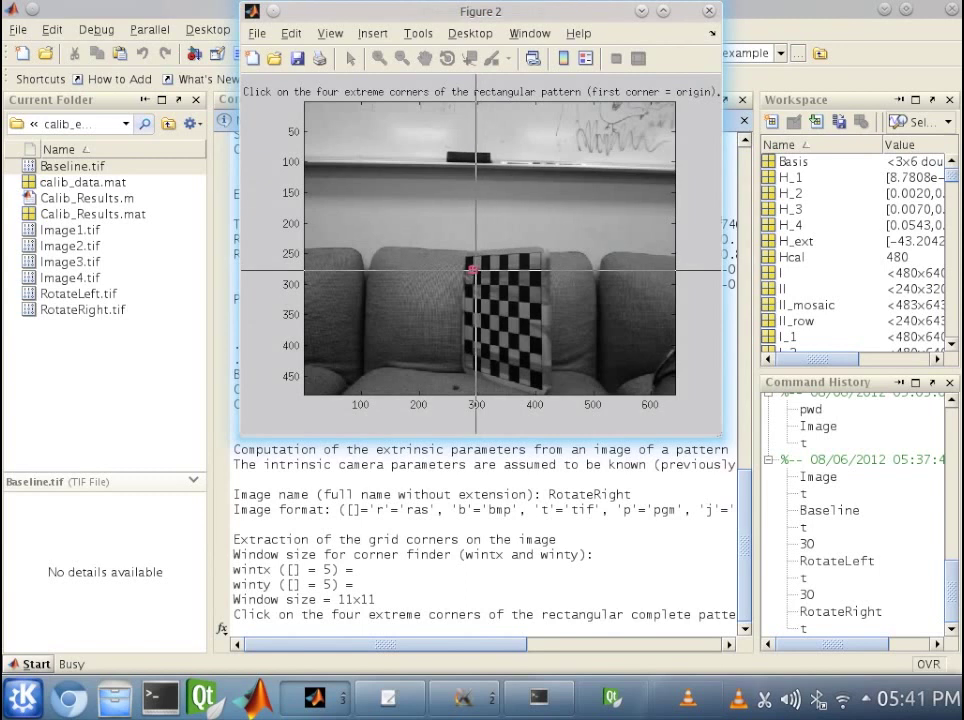
left_click(472, 270)
left_click(529, 270)
left_click(529, 369)
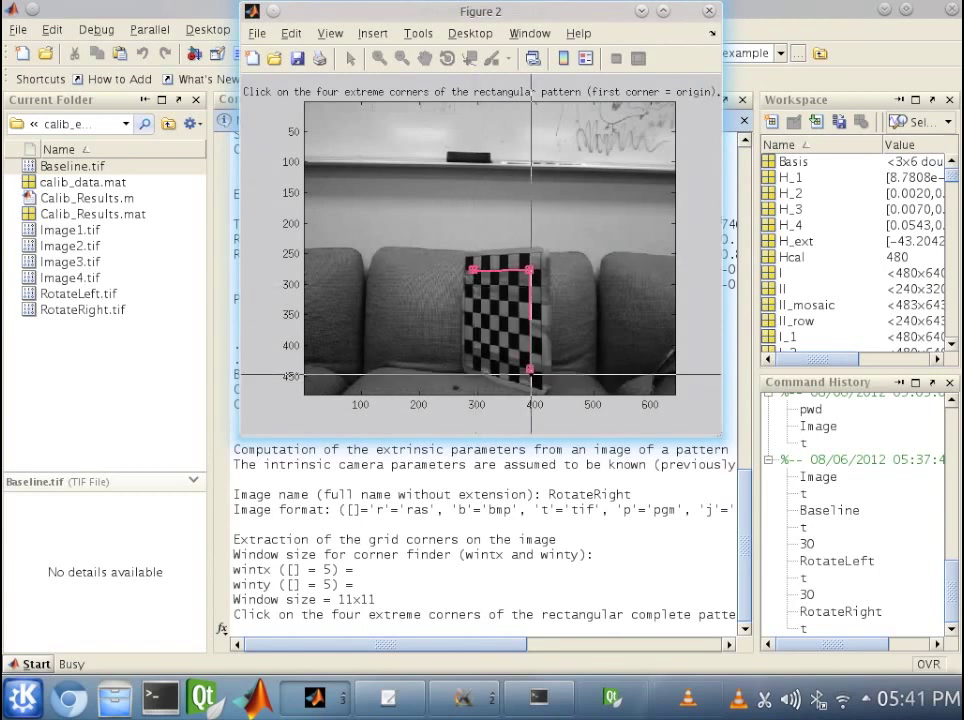
left_click(472, 357)
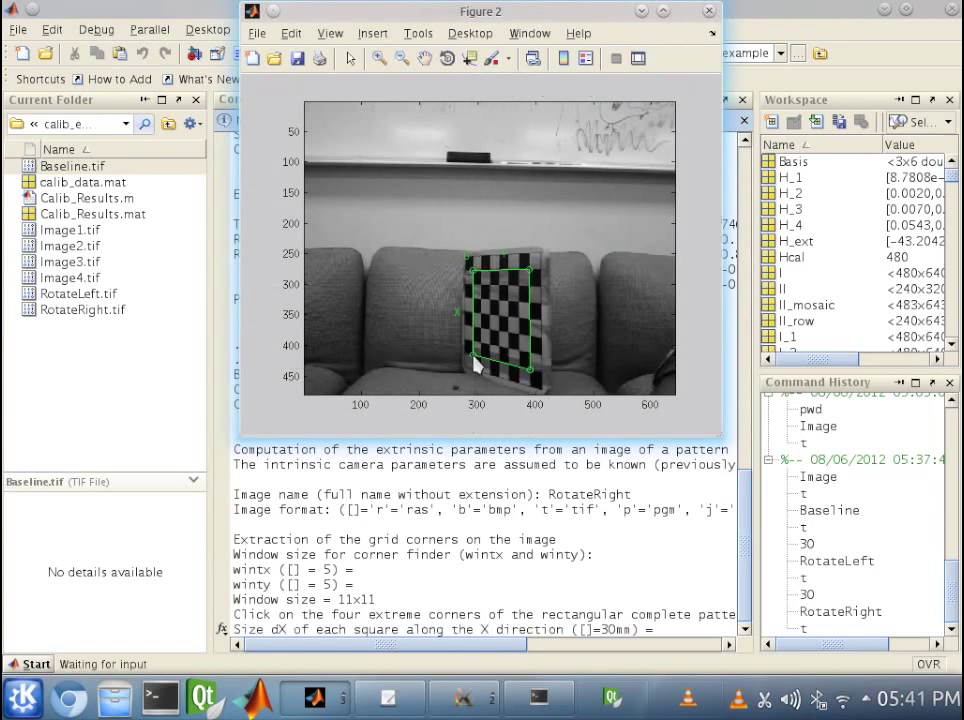
Enter 30 for both dX and dY square sizes and close the result figures.
left_click(709, 11)
type("30")
key("Return")
type("30")
key("Return")
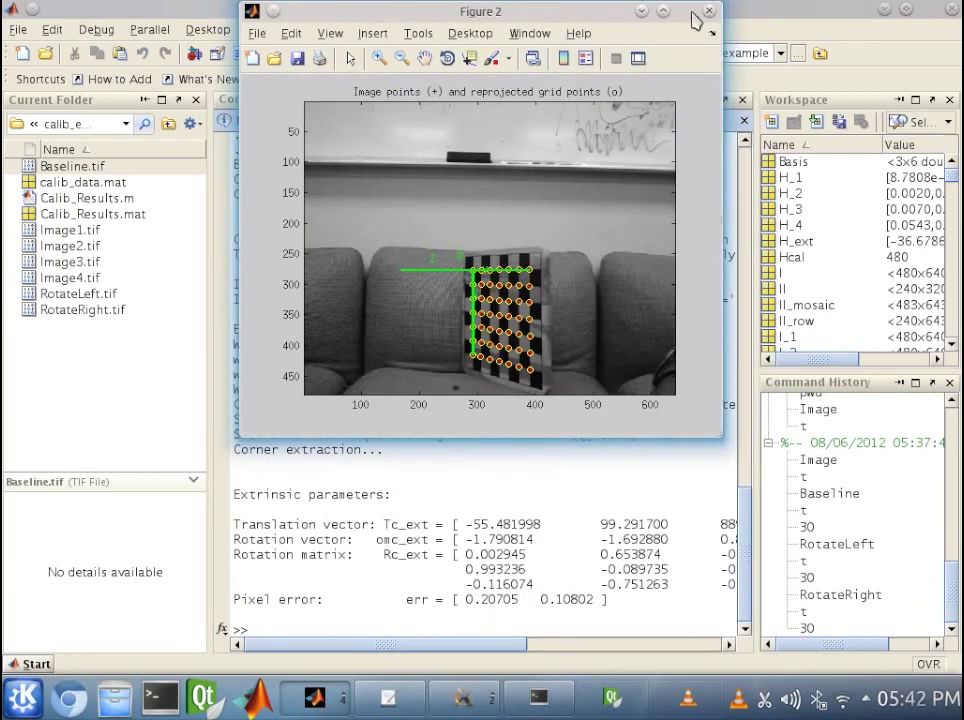
left_click(709, 11)
left_click(709, 11)
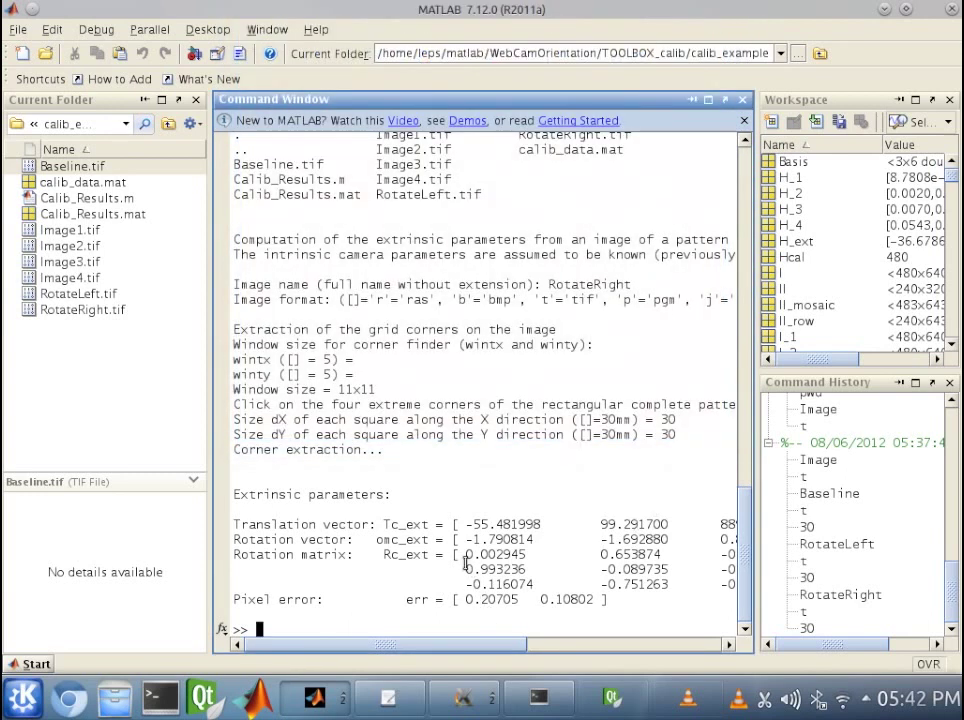
Copy the Rc_ext matrix from MATLAB and paste it after 'Rotation Matrix:' in Rotate Right.
left_click_drag(463, 554, 769, 594)
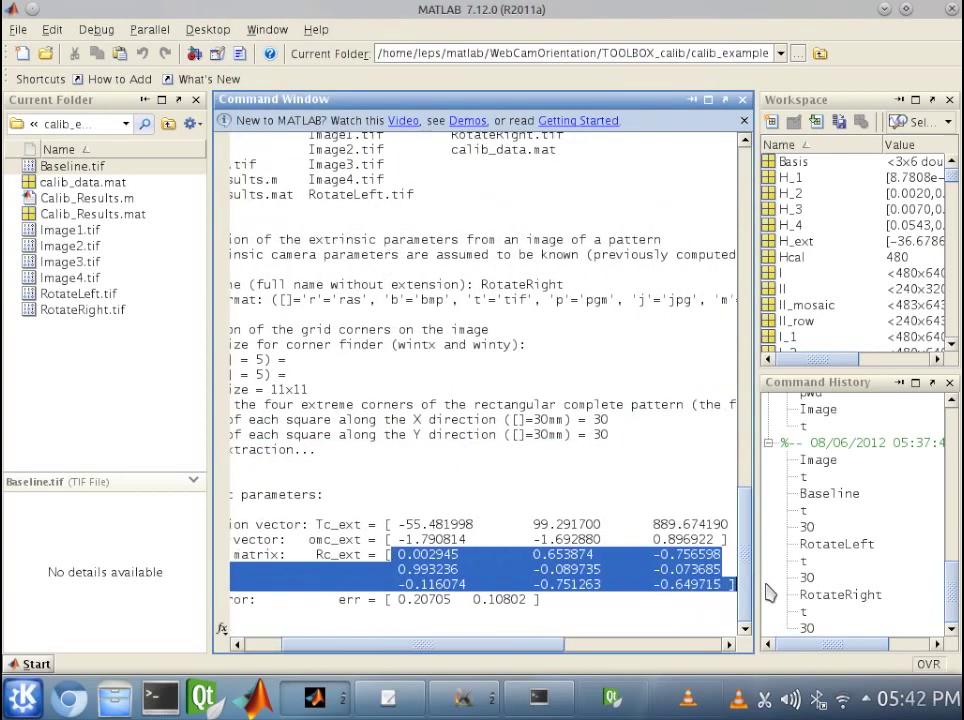
right_click(680, 577)
left_click(719, 661)
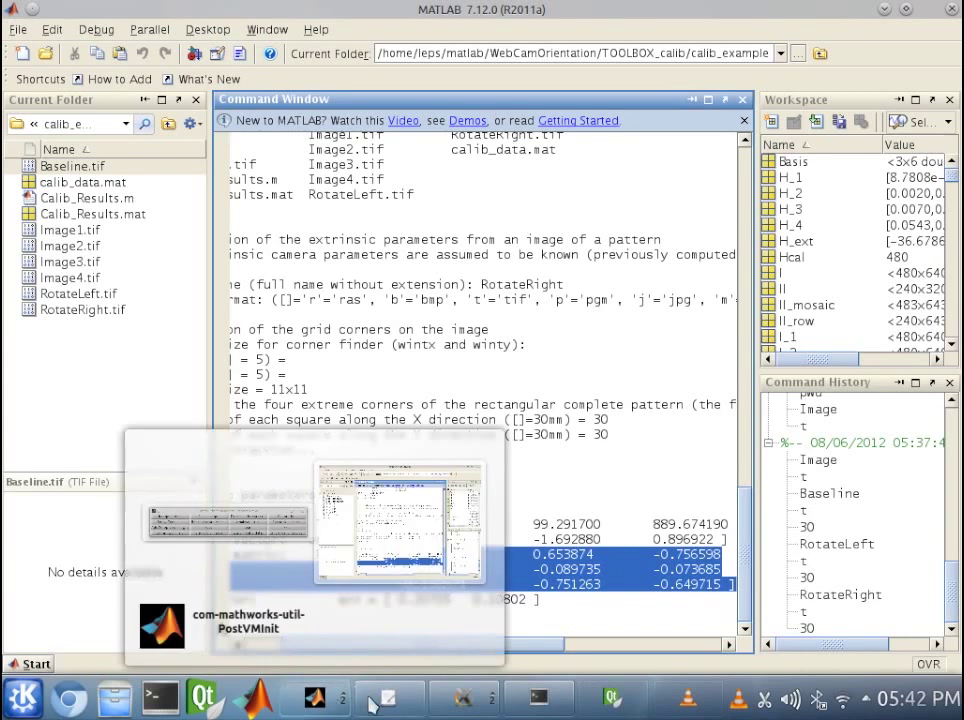
left_click(388, 697)
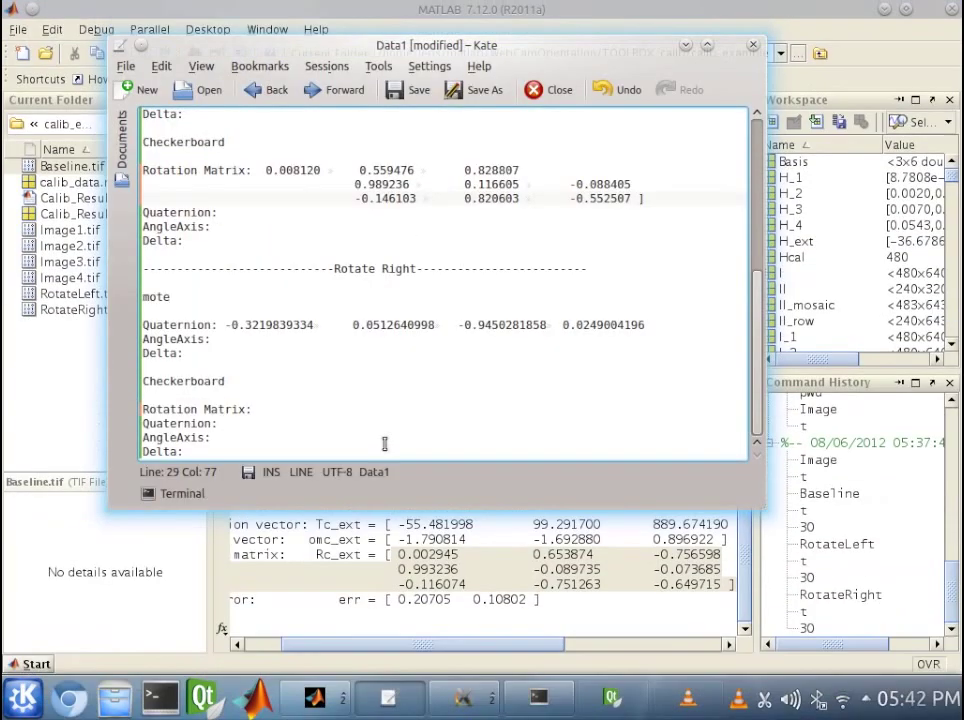
right_click(291, 411)
left_click(330, 471)
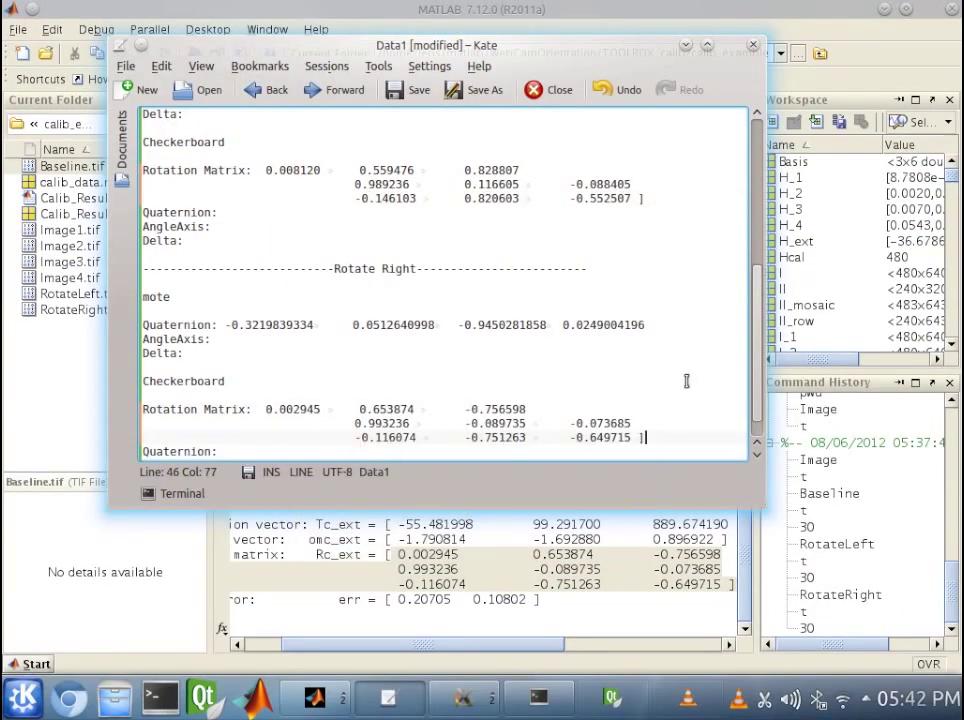
Reposition the Kate window and scroll back up to the Baseline section.
mouse_move(620, 50)
left_mouse_down()
mouse_move(622, 80)
mouse_move(625, 62)
left_mouse_up()
scroll(456, 256, "down", 1)
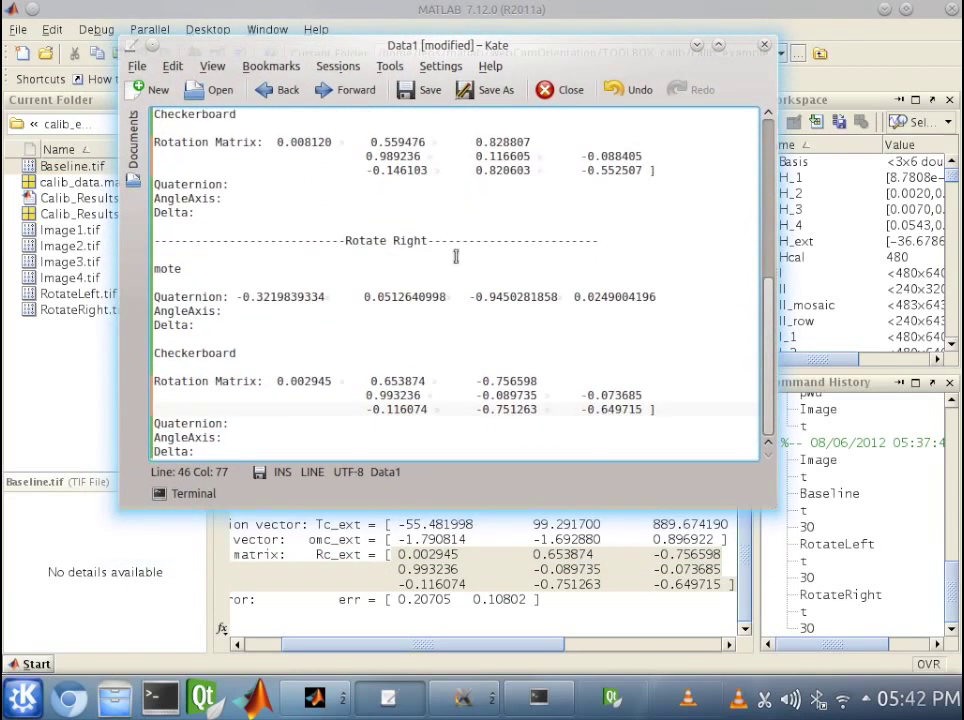
scroll(453, 250, "up", 3)
scroll(453, 250, "up", 2)
scroll(453, 245, "up", 3)
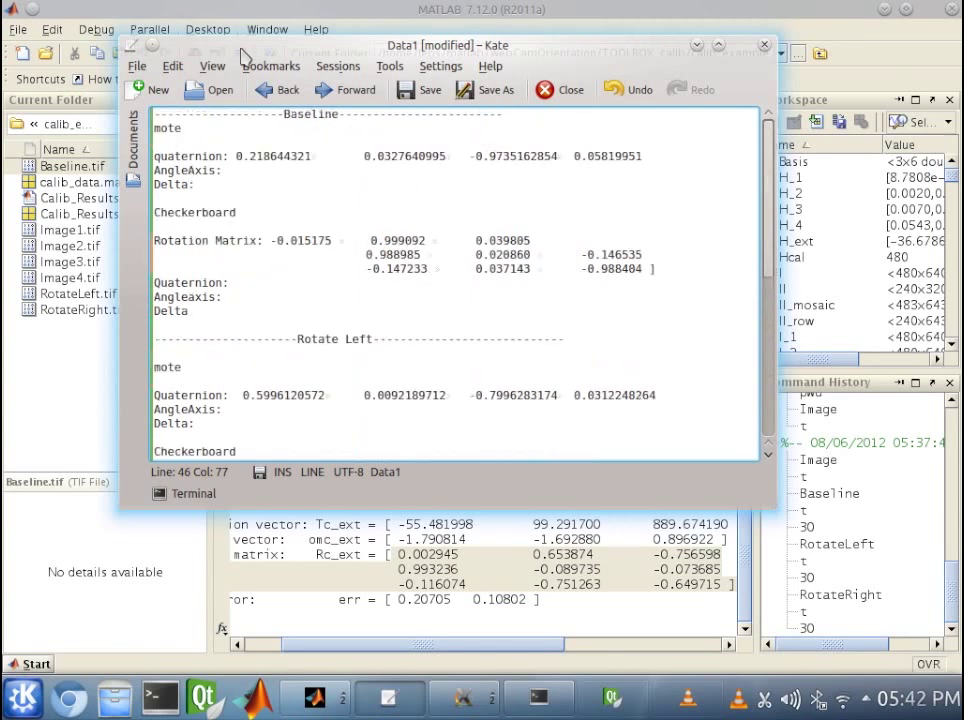
left_click_drag(243, 55, 268, 97)
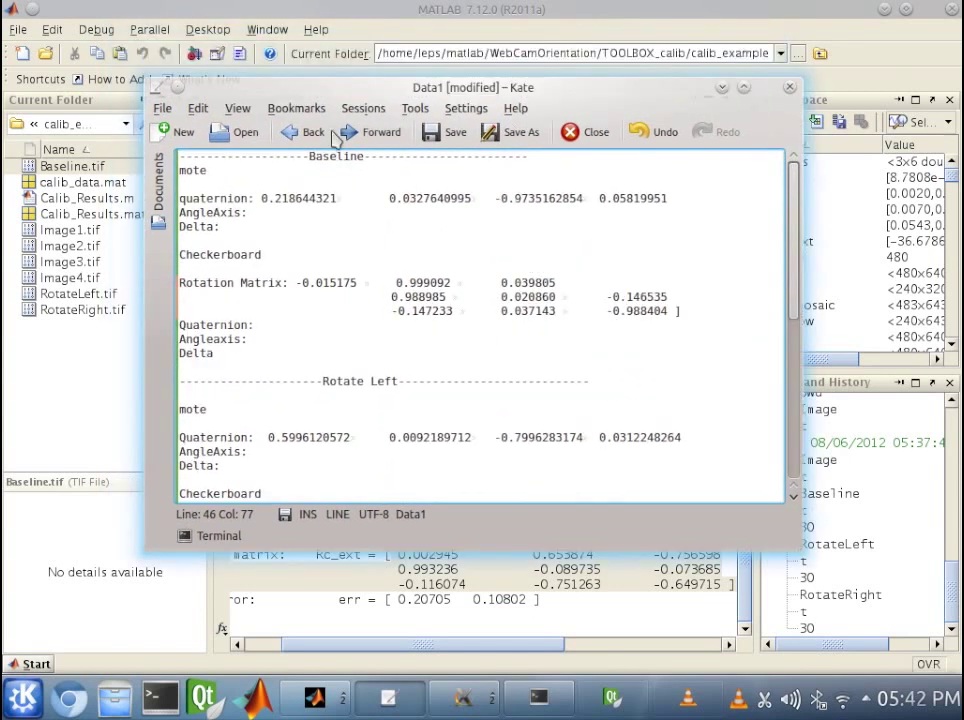